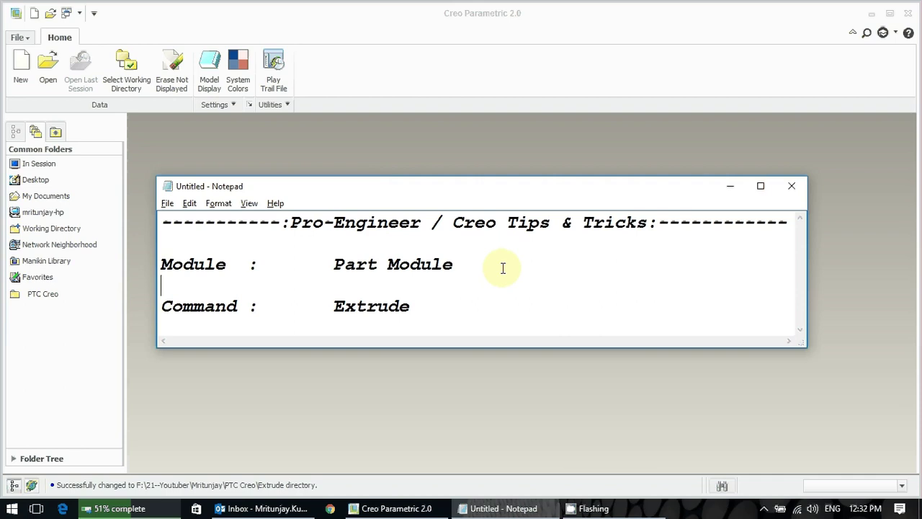
Dismiss two stray right-click context menus on the desktop
right_click(523, 275)
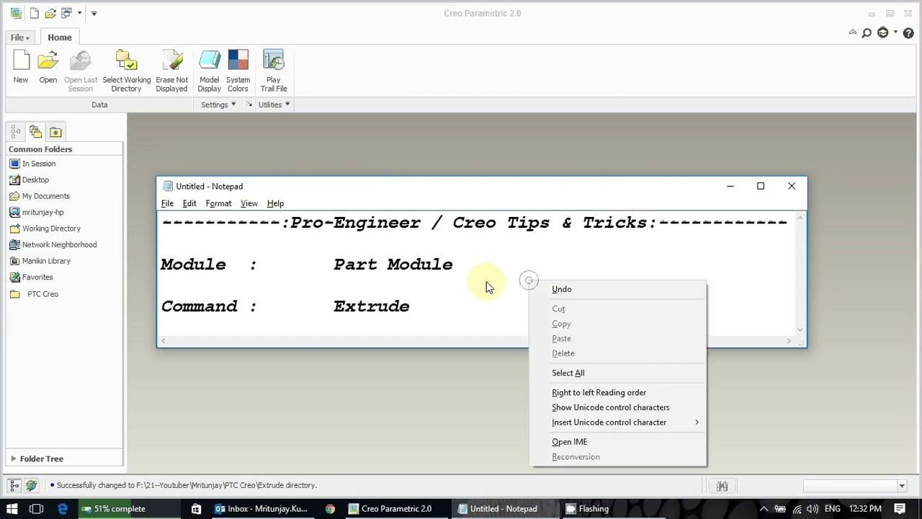
left_click(480, 288)
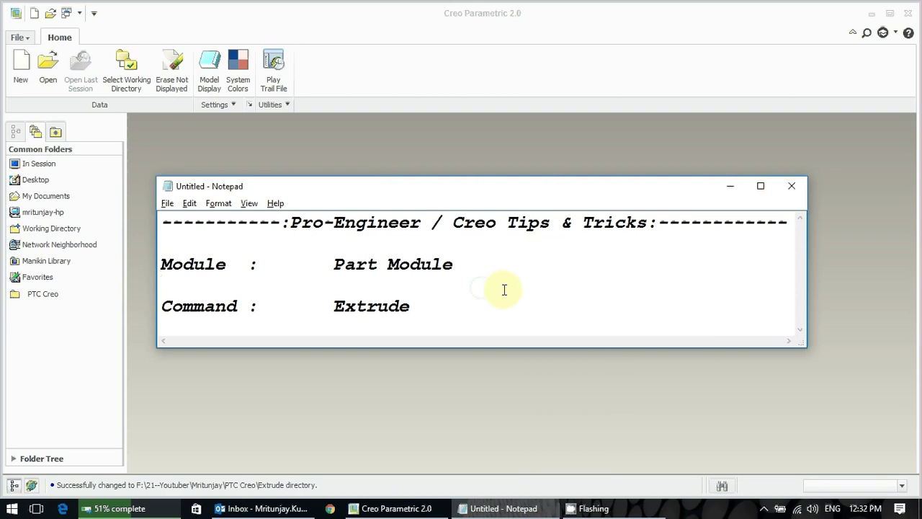
right_click(504, 290)
left_click(451, 302)
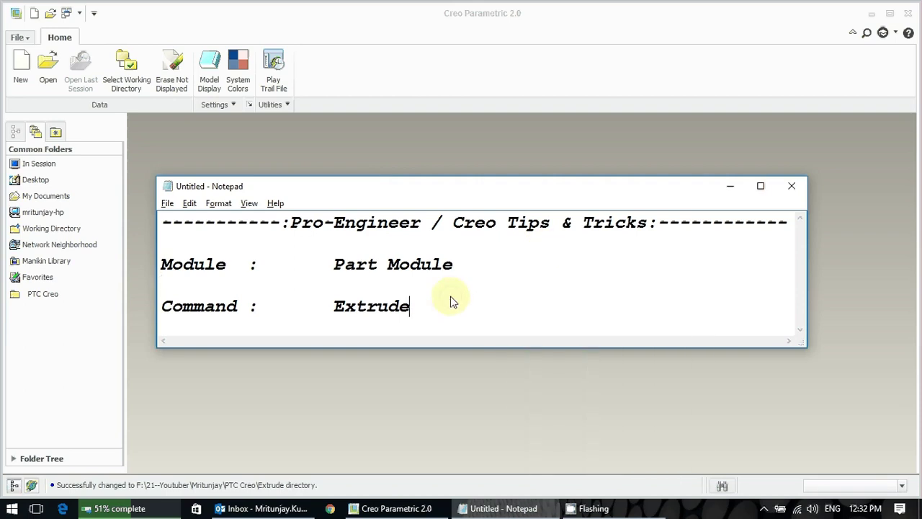
Browse to the PTC Creo folder and open Extrude in the working directory chooser
left_click(378, 149)
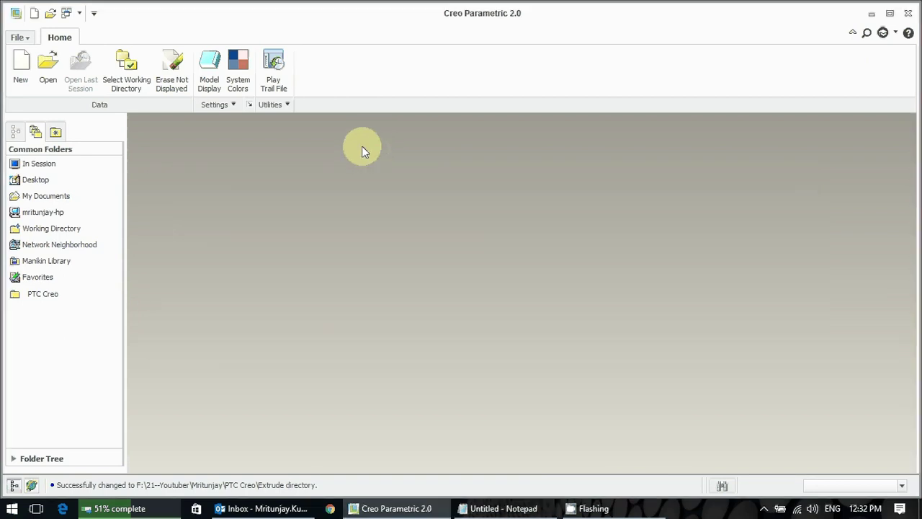
left_click(133, 89)
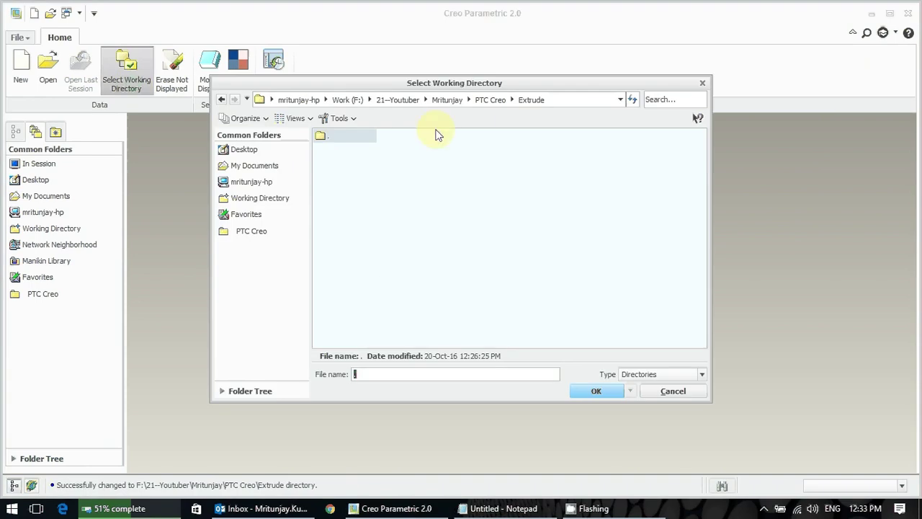
left_click(531, 100)
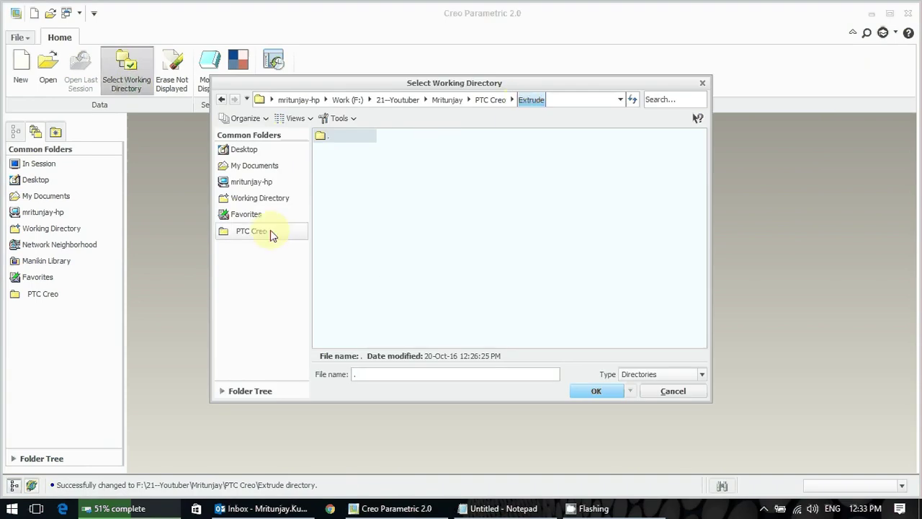
left_click(272, 232)
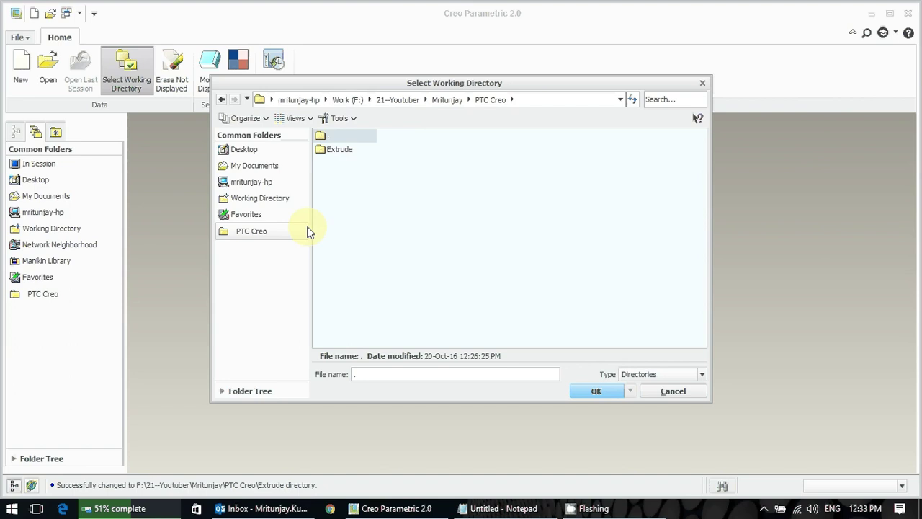
double_click(339, 150)
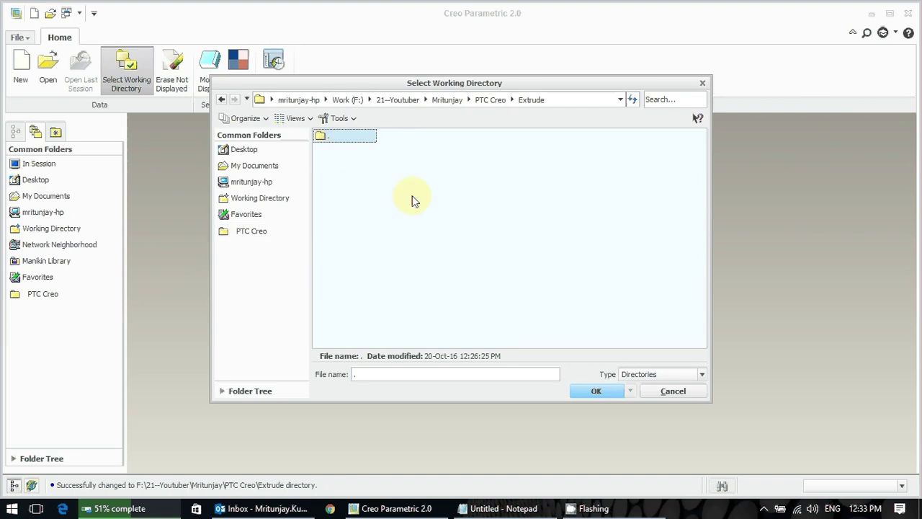
Confirm the Extrude working directory and create solid part 'Extude' from the mmns_part_solid template
key("Return")
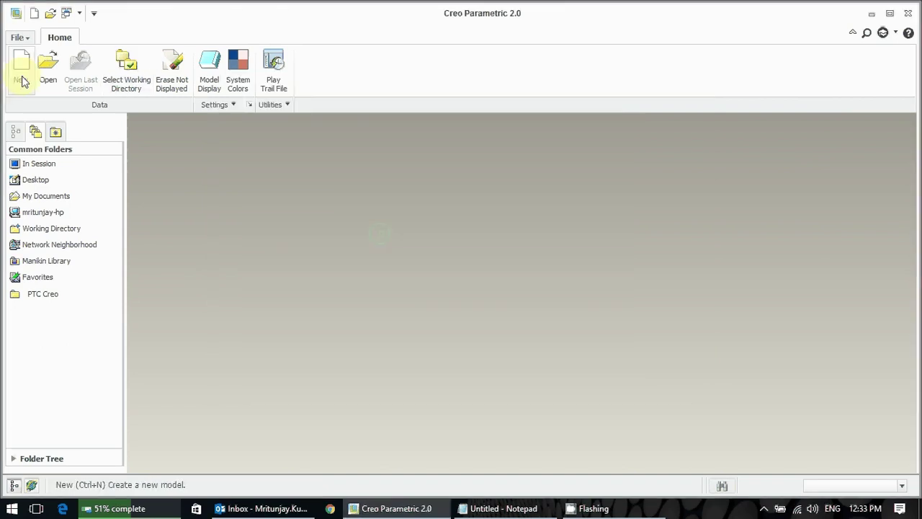
left_click(22, 80)
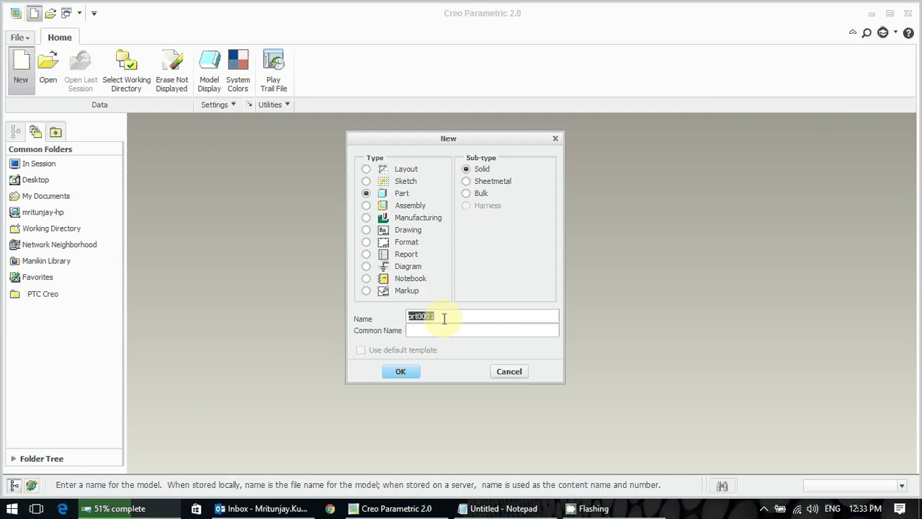
type("E")
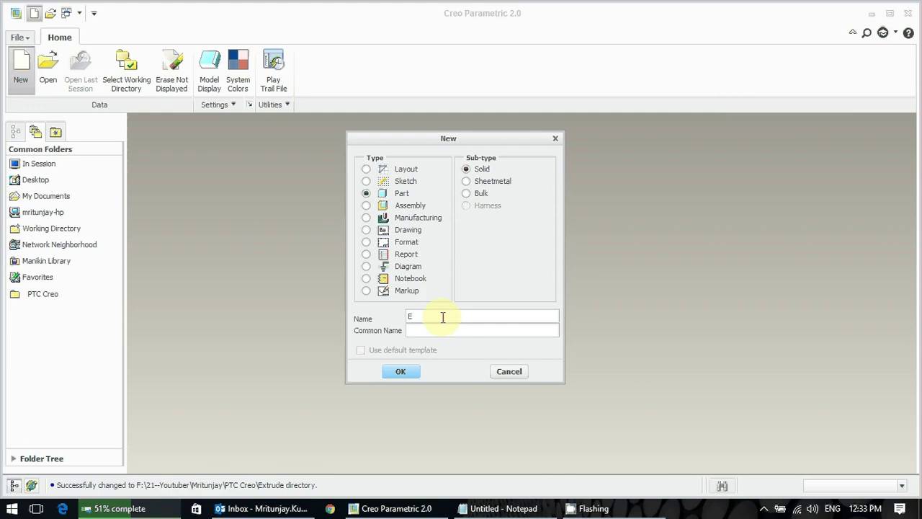
type("xtude")
left_click(402, 371)
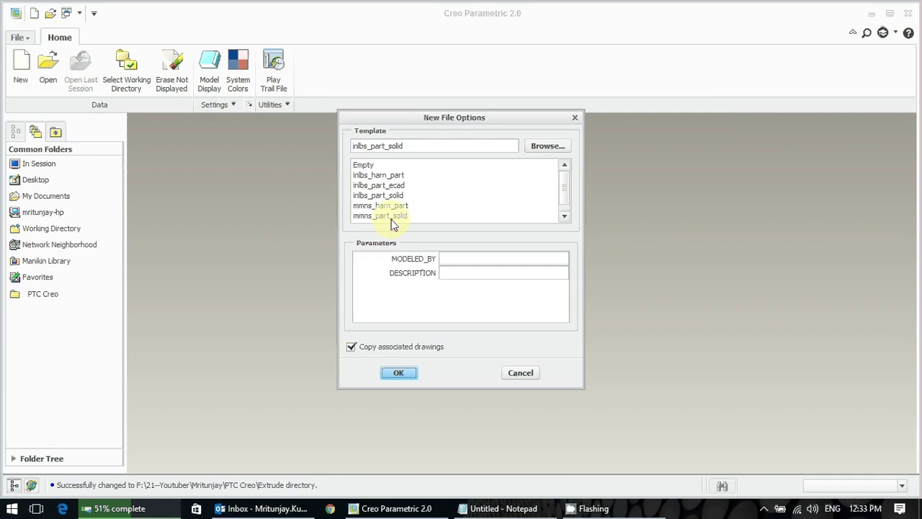
scroll(400, 199, "down", 1)
scroll(397, 198, "up", 1)
scroll(397, 201, "down", 1)
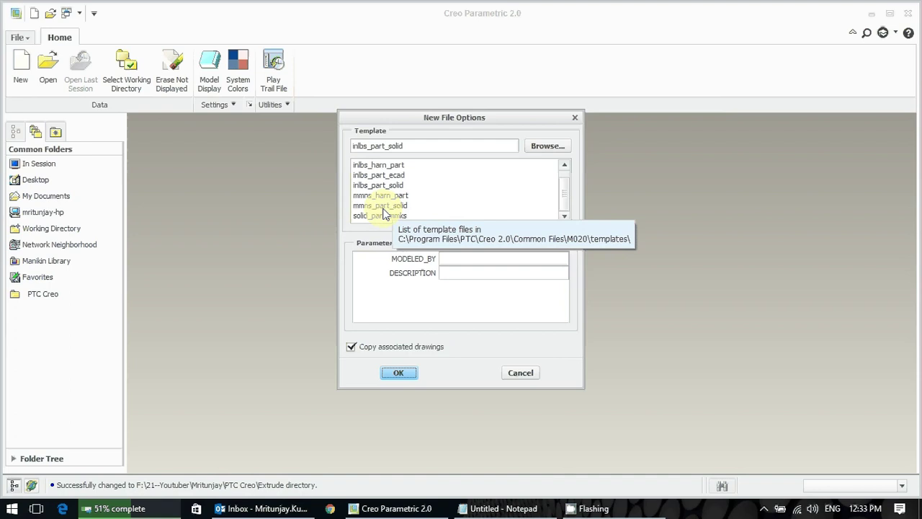
left_click(403, 207)
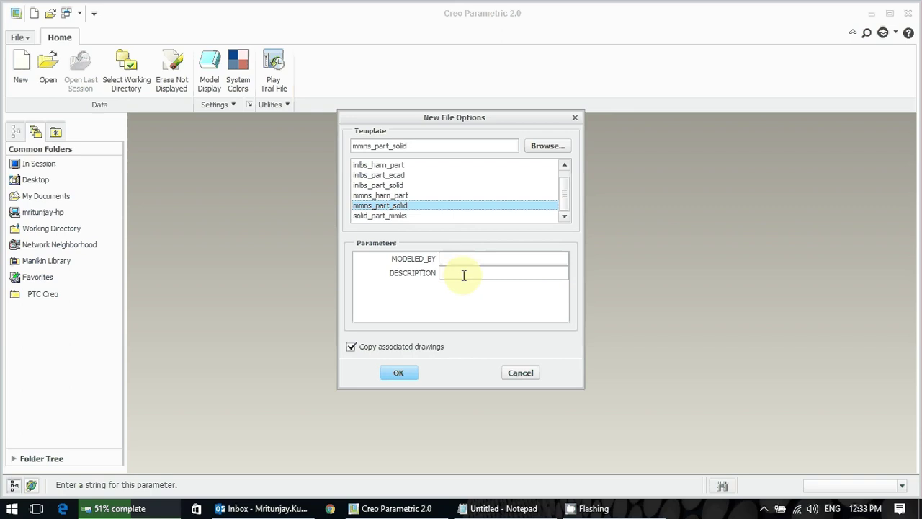
left_click(405, 368)
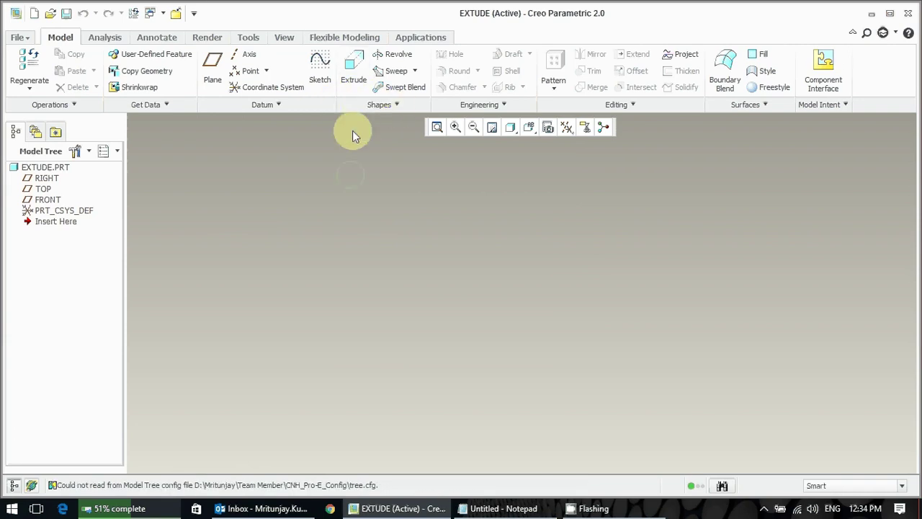
Start a new extrusion and turn on datum plane display
left_click(353, 84)
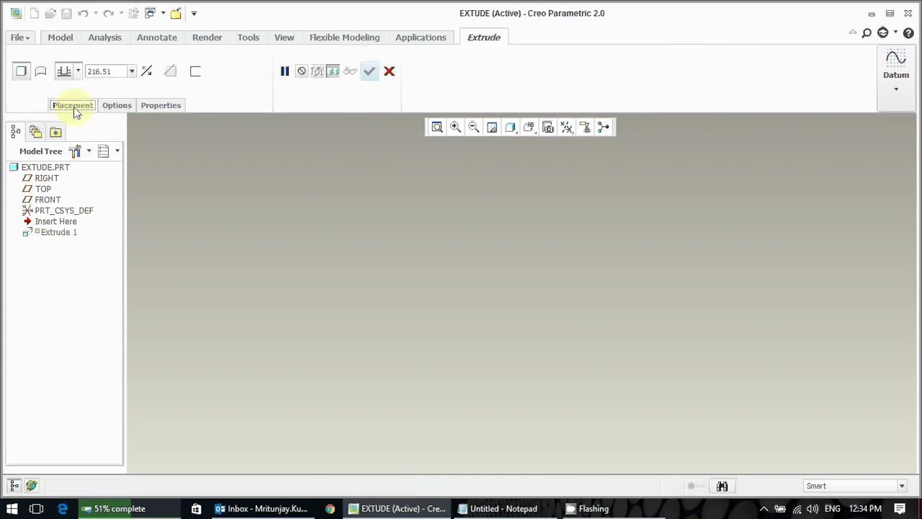
left_click(73, 107)
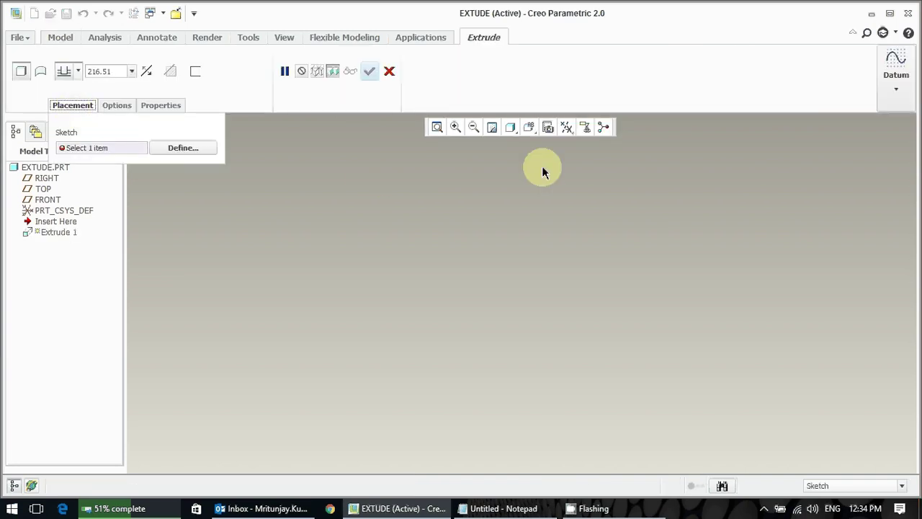
left_click(567, 128)
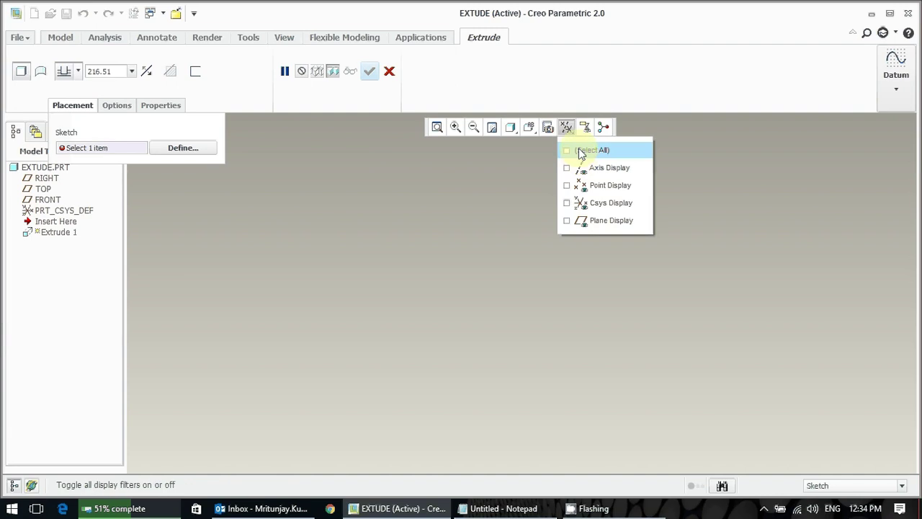
left_click(583, 221)
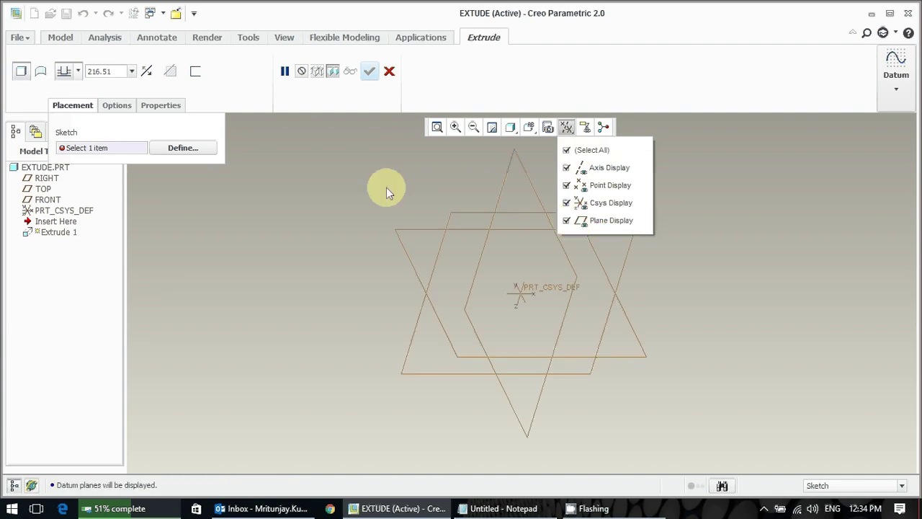
Define the sketch on the FRONT plane with TOP as orientation reference and enter Sketch mode
left_click(180, 148)
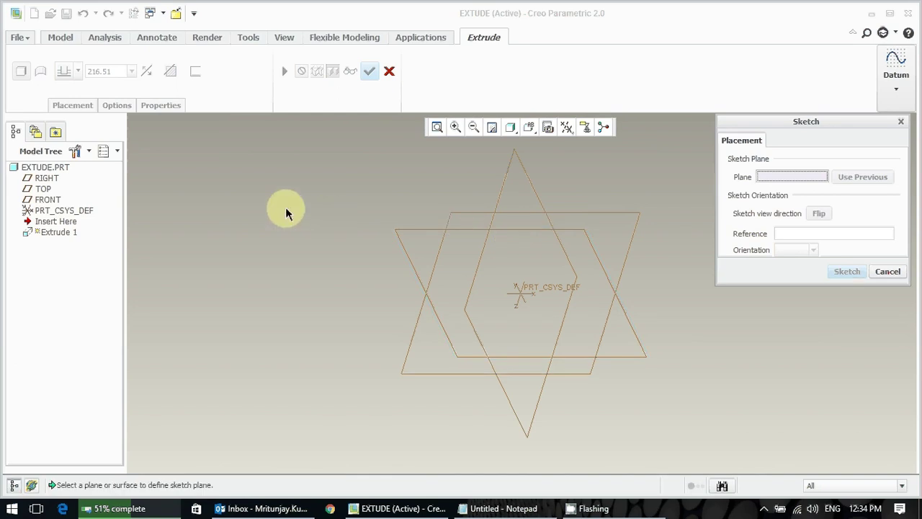
left_click(52, 198)
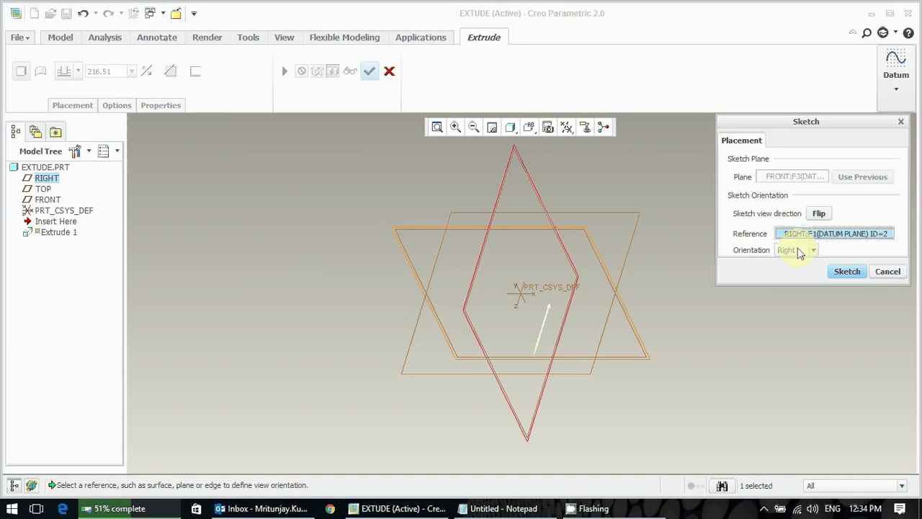
left_click(800, 250)
left_click(803, 237)
right_click(803, 238)
left_click(42, 190)
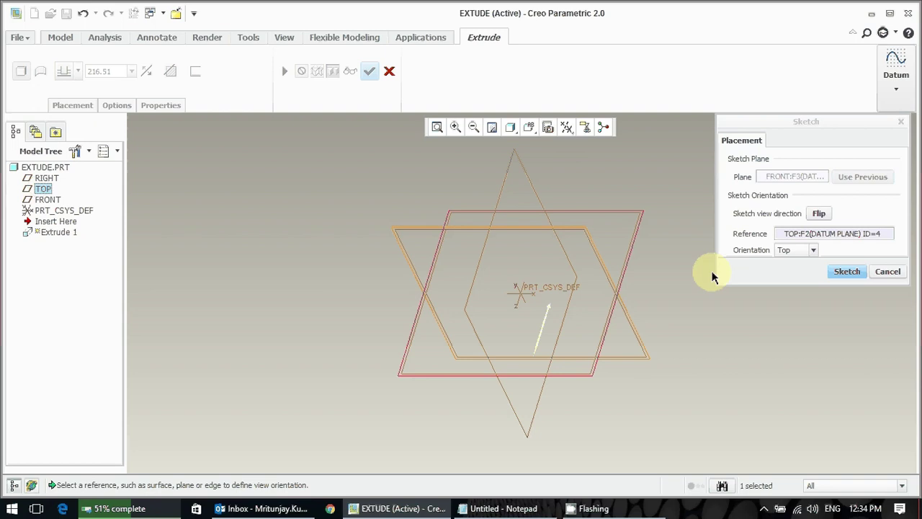
left_click(847, 271)
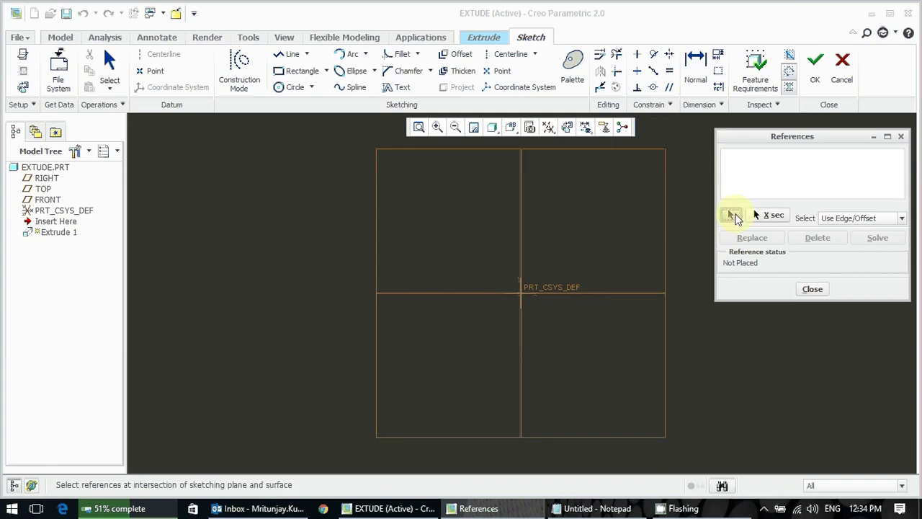
Add the RIGHT and TOP datum planes as sketch references and close the References dialog
left_click(521, 251)
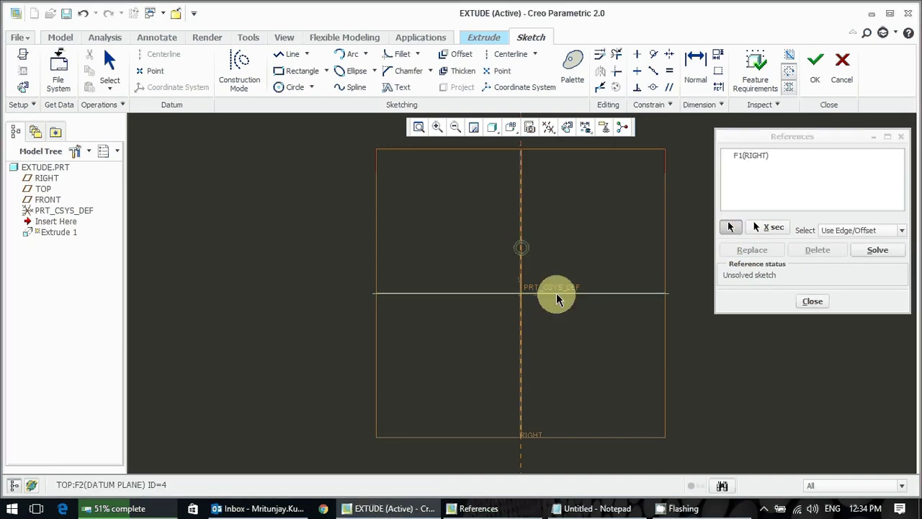
left_click(555, 294)
left_click(812, 303)
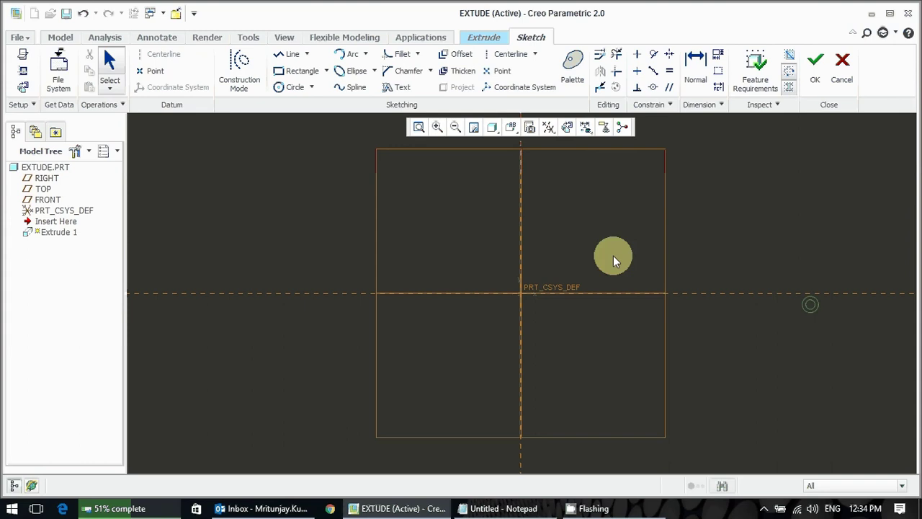
left_click(613, 258)
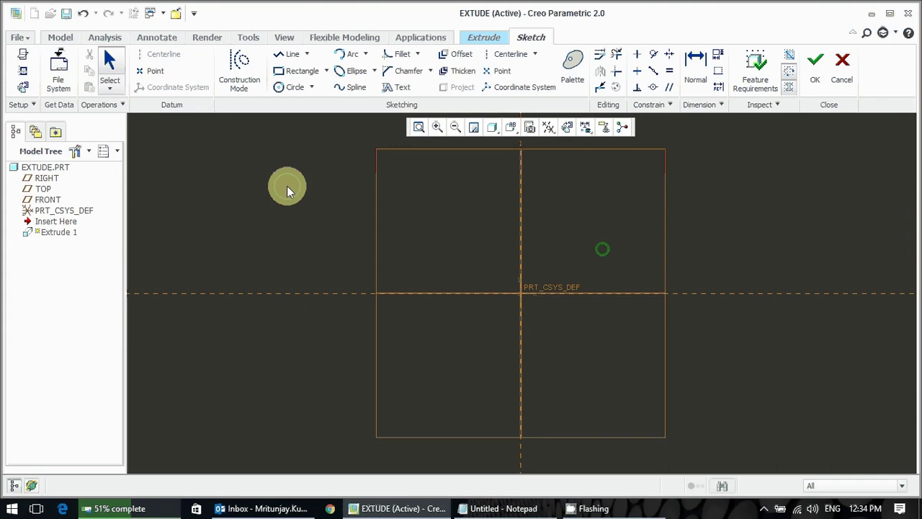
Draw a corner rectangle spanning the sketch origin
left_click(296, 74)
left_click(456, 241)
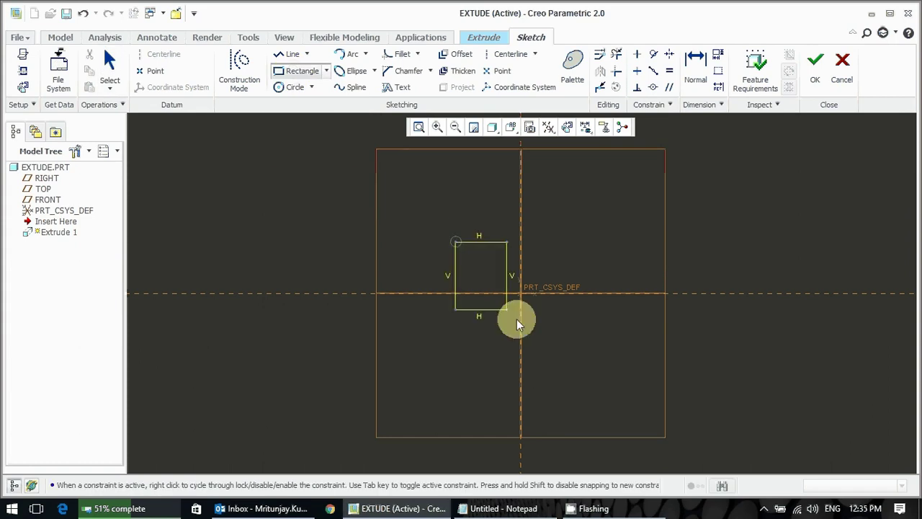
left_click(594, 351)
middle_click(594, 351)
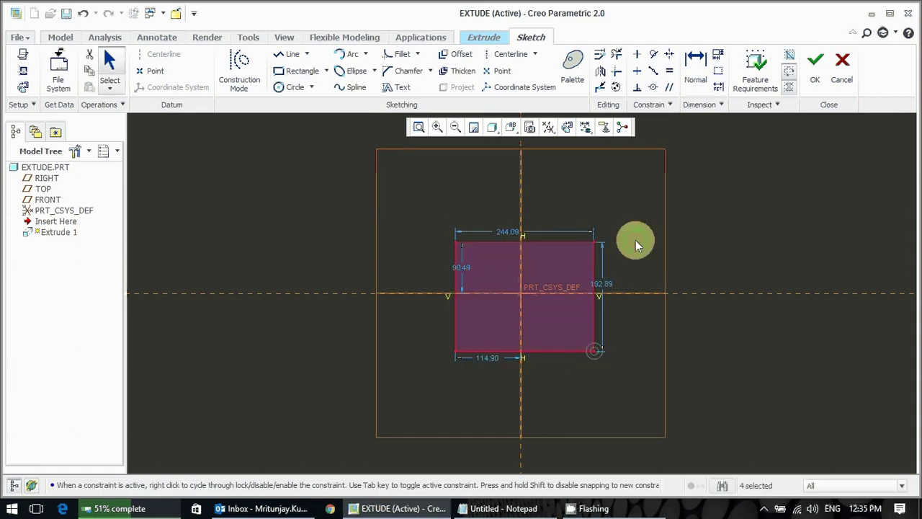
left_click(639, 226)
Add a vertical construction centerline through the sketch origin
right_click(632, 211)
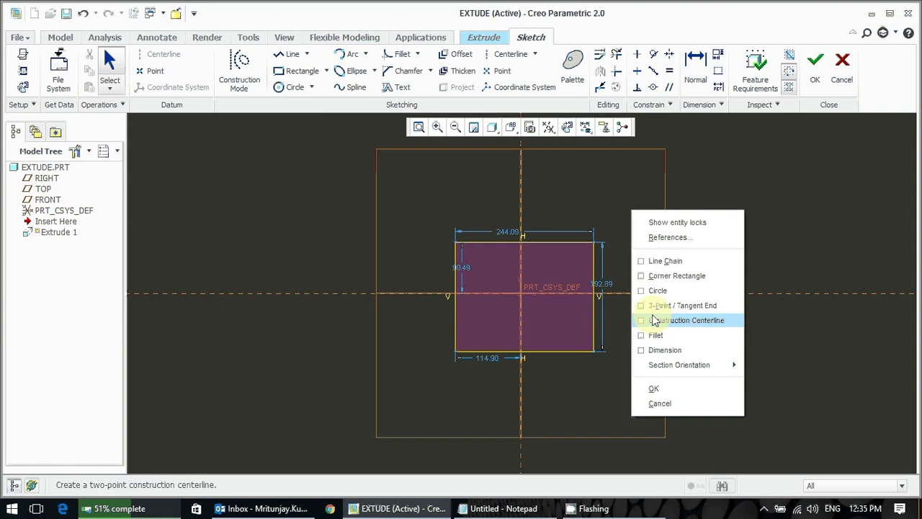
left_click(655, 321)
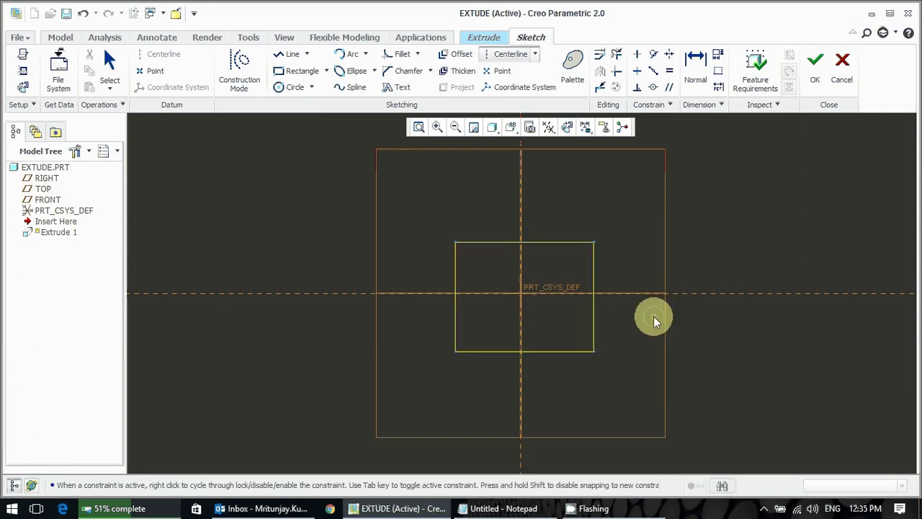
left_click(526, 296)
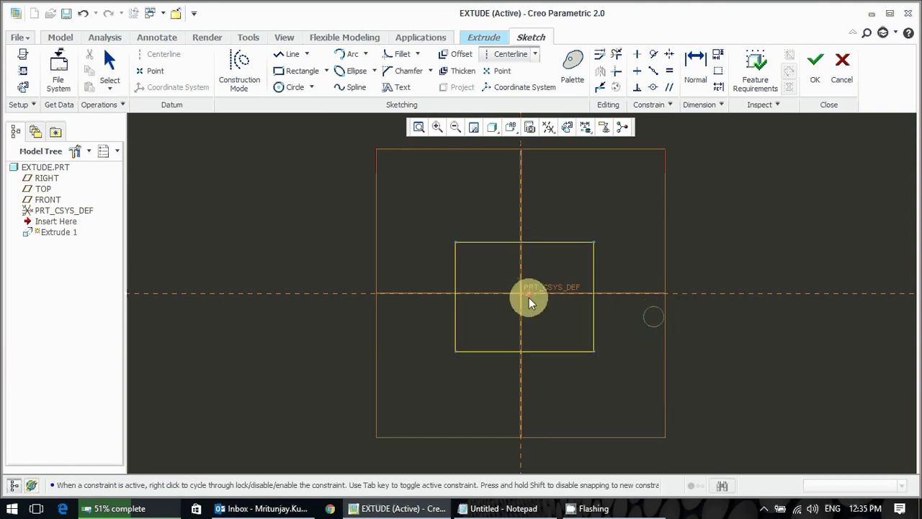
left_click(520, 250)
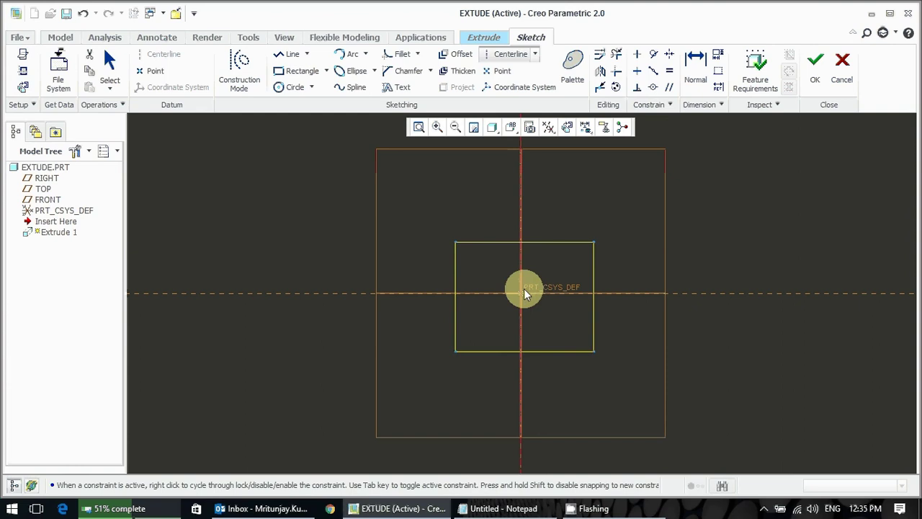
middle_click(654, 258)
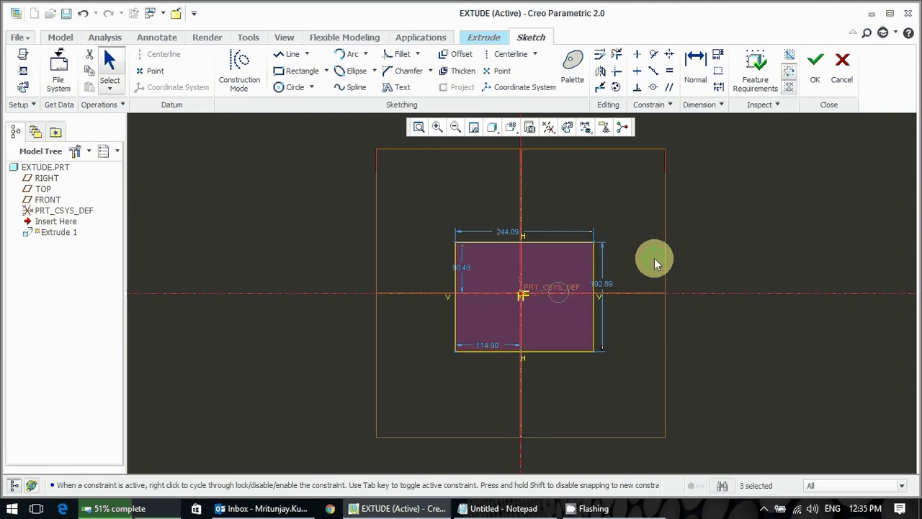
Make the rectangle's top corners symmetric about the vertical centerline
left_click(669, 55)
left_click(621, 301)
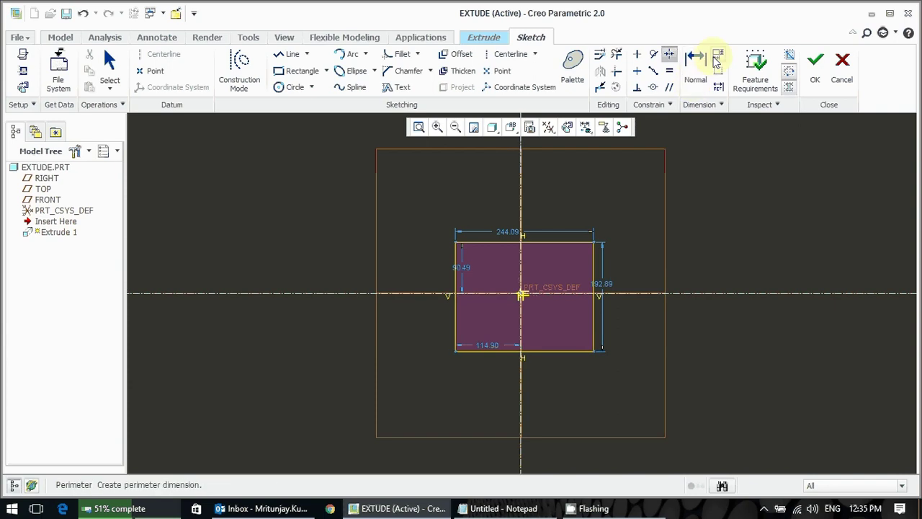
left_click(322, 119)
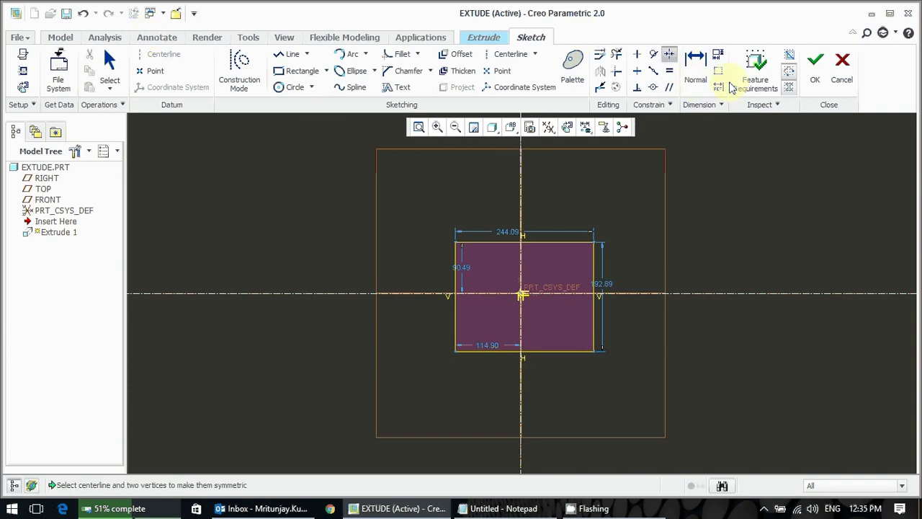
left_click(604, 230)
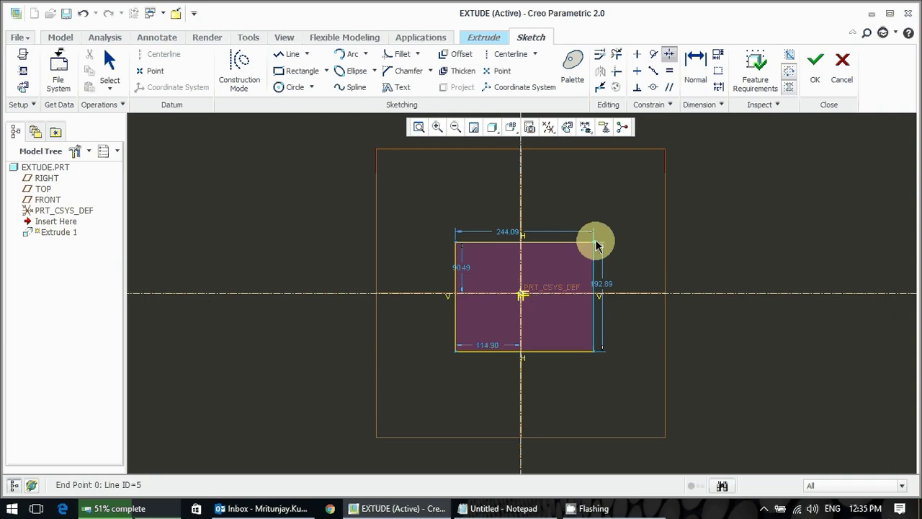
left_click(595, 353)
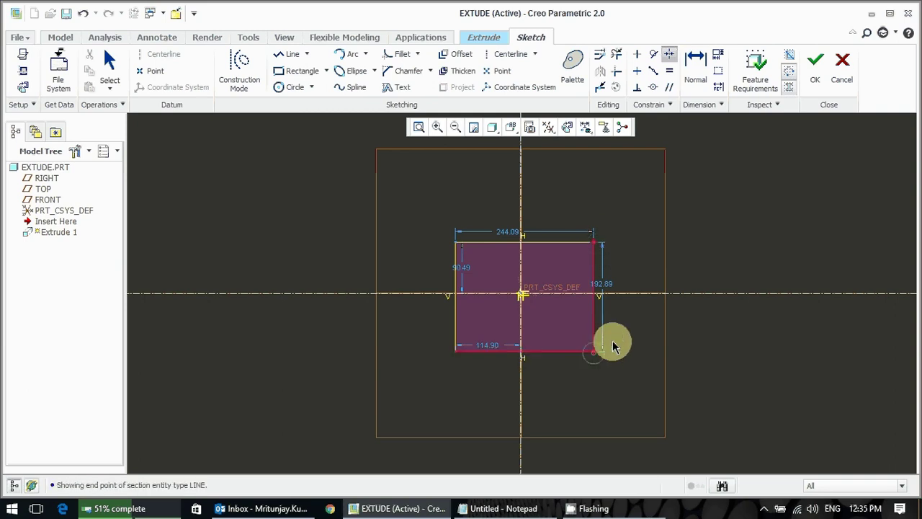
left_click(670, 56)
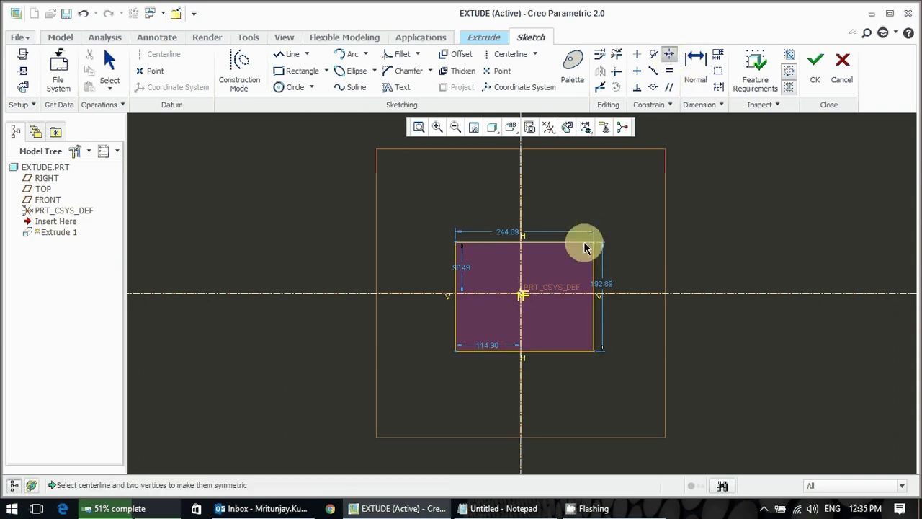
left_click(521, 271)
left_click(457, 242)
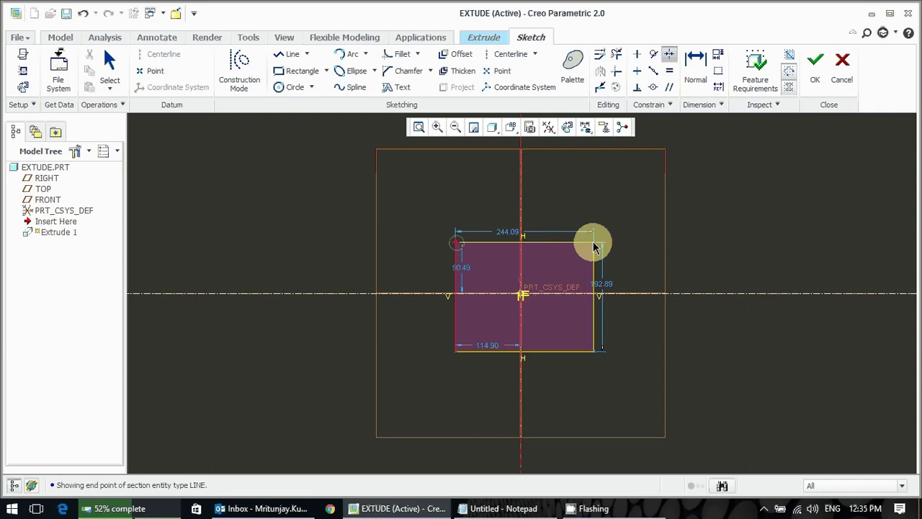
left_click(596, 246)
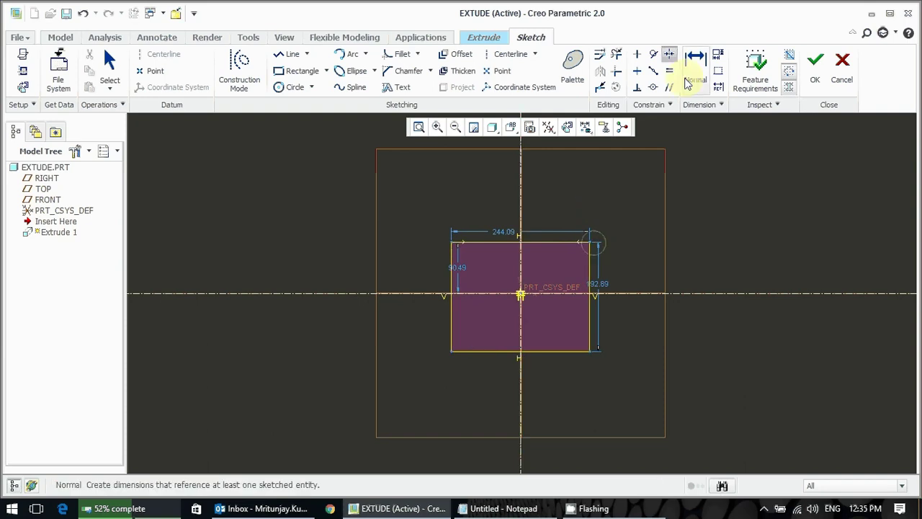
Make the rectangle's right-hand corners symmetric about the horizontal centerline
left_click(561, 301)
left_click(591, 302)
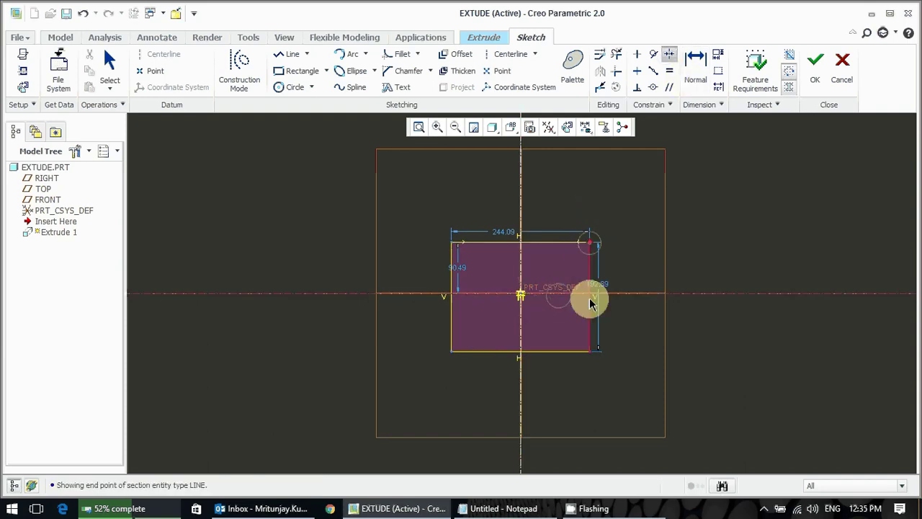
left_click(590, 350)
middle_click(625, 246)
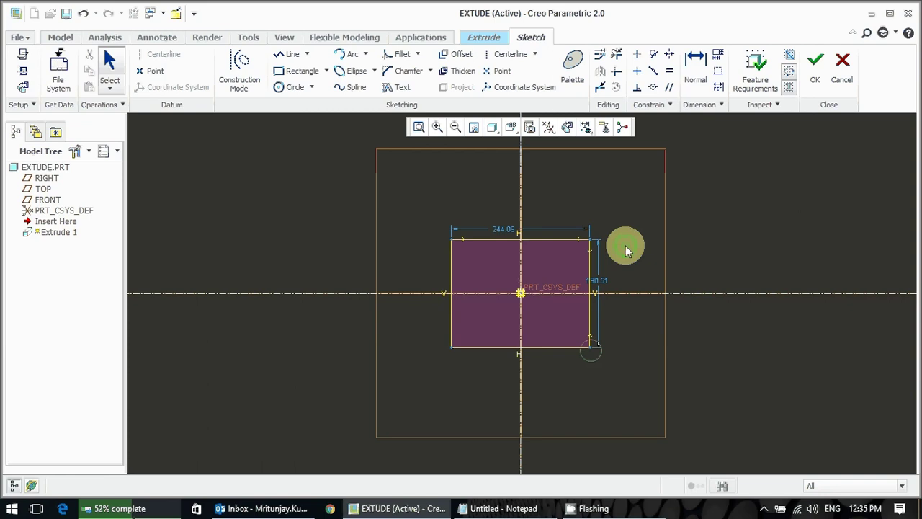
Dimension the rectangle to 200 wide by 100 tall
double_click(505, 229)
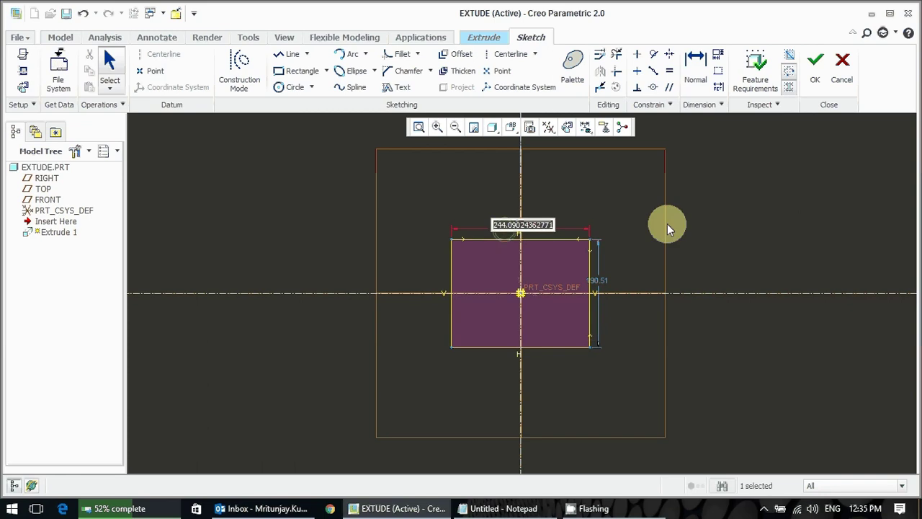
type("360")
key("Return")
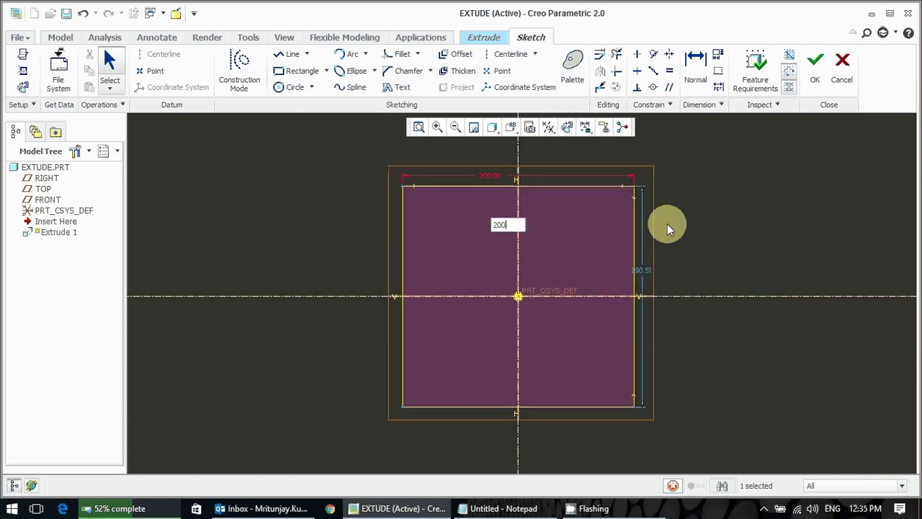
double_click(657, 267)
type("100")
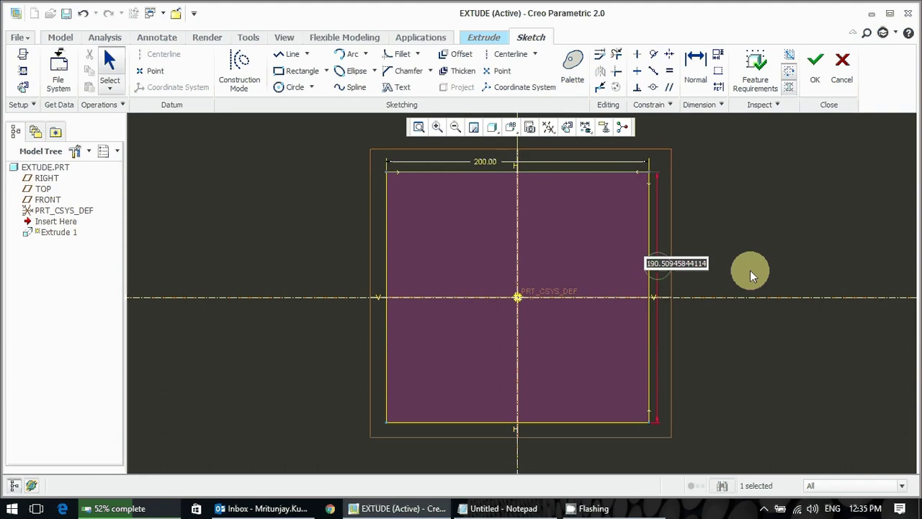
key("Return")
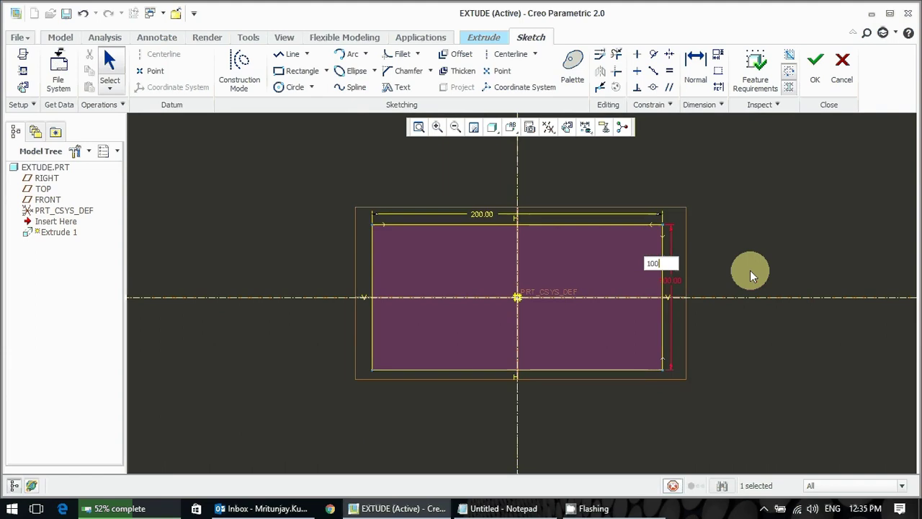
Extrude the rectangle section 50 deep to complete the base block
left_click(819, 78)
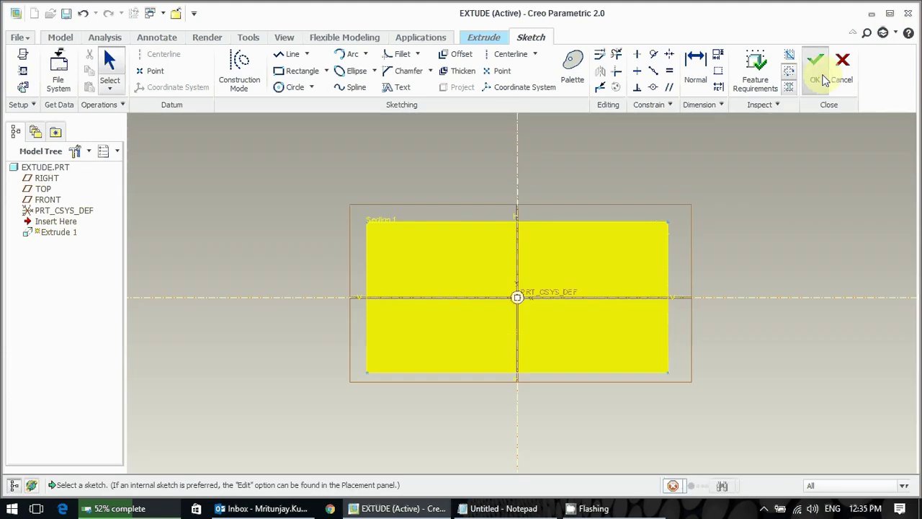
mouse_move(485, 237)
middle_mouse_down()
mouse_move(486, 214)
mouse_move(523, 358)
mouse_move(529, 352)
middle_mouse_up()
left_click(100, 71)
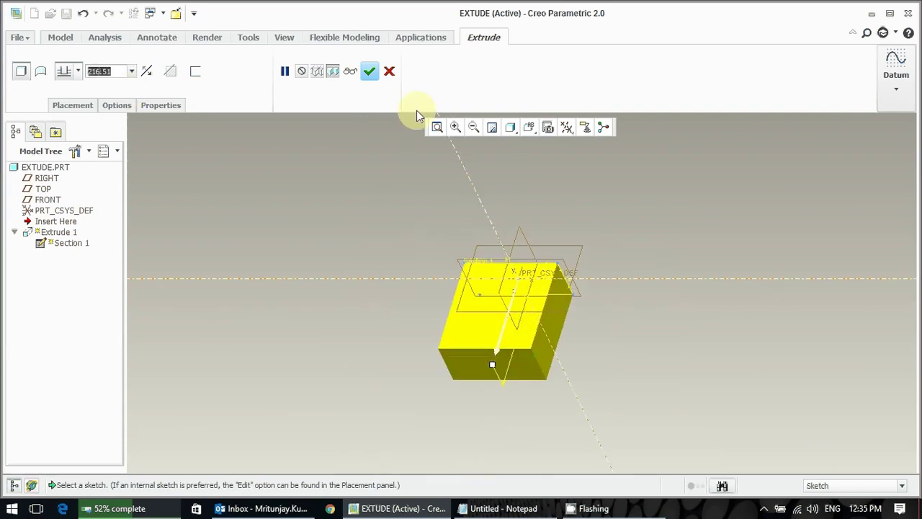
type("50")
key("Return")
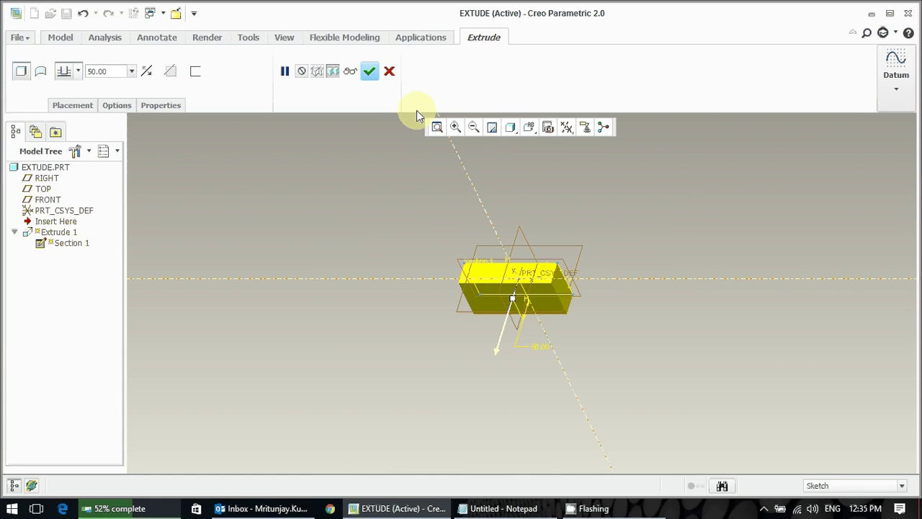
scroll(514, 294, "up", 2)
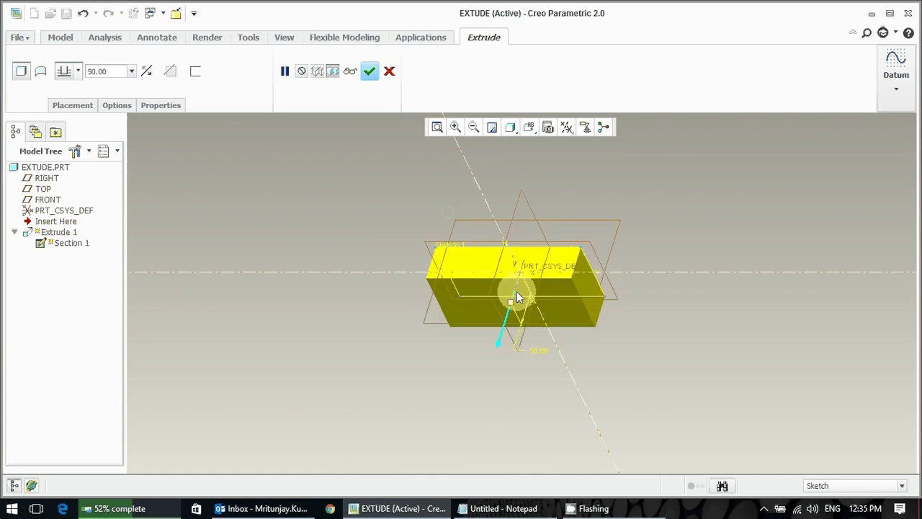
left_click(369, 70)
Tilt the view and create datum plane DTM1 offset 26 from the block's top face
scroll(434, 266, "down", 3)
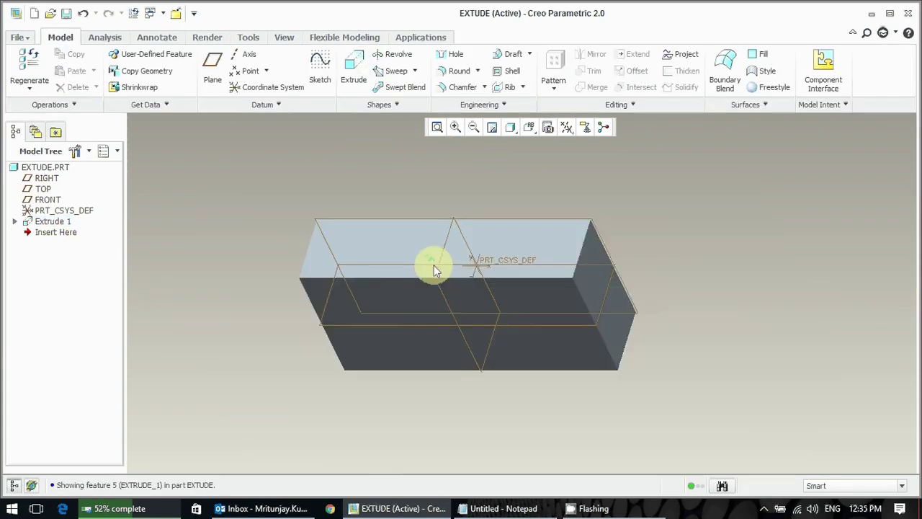
middle_click_drag(434, 266, 276, 206)
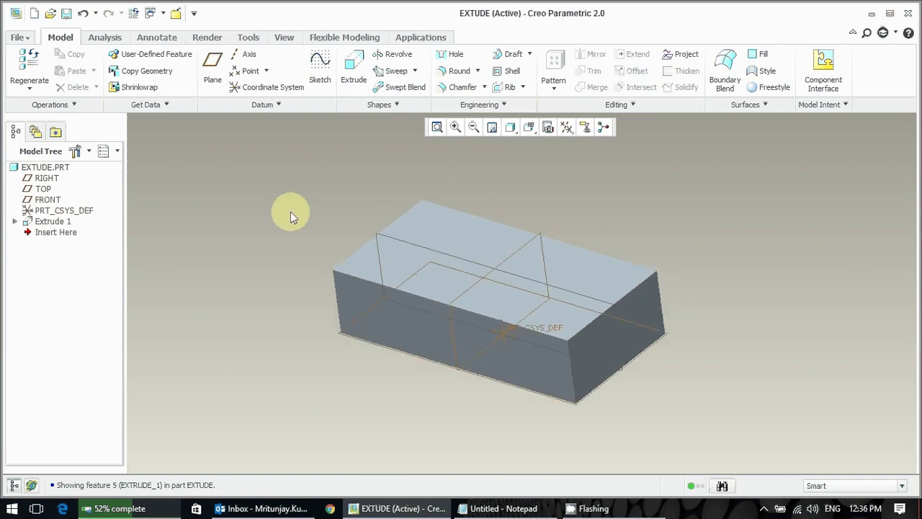
left_click(283, 209)
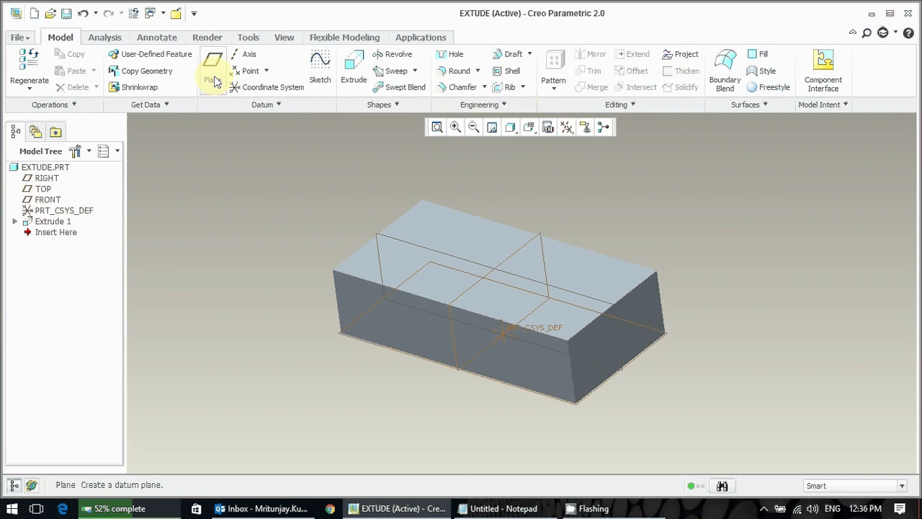
left_click(214, 79)
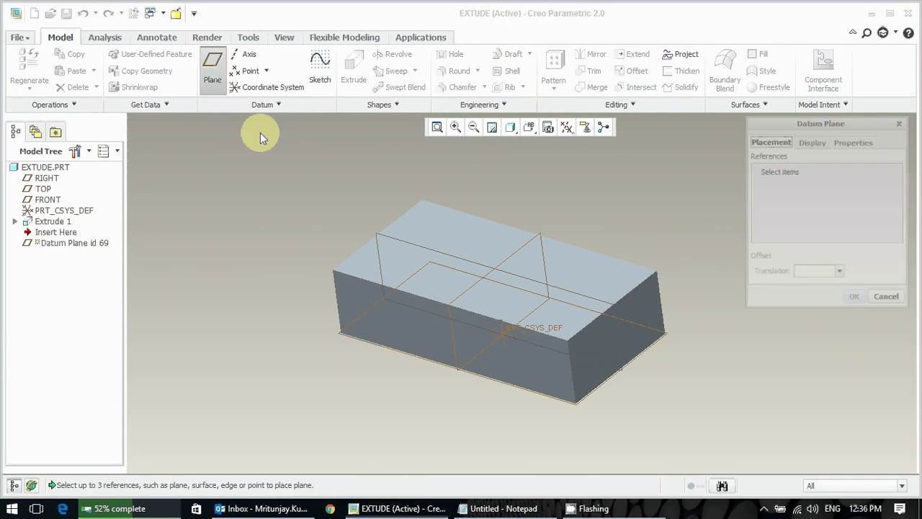
left_click(433, 222)
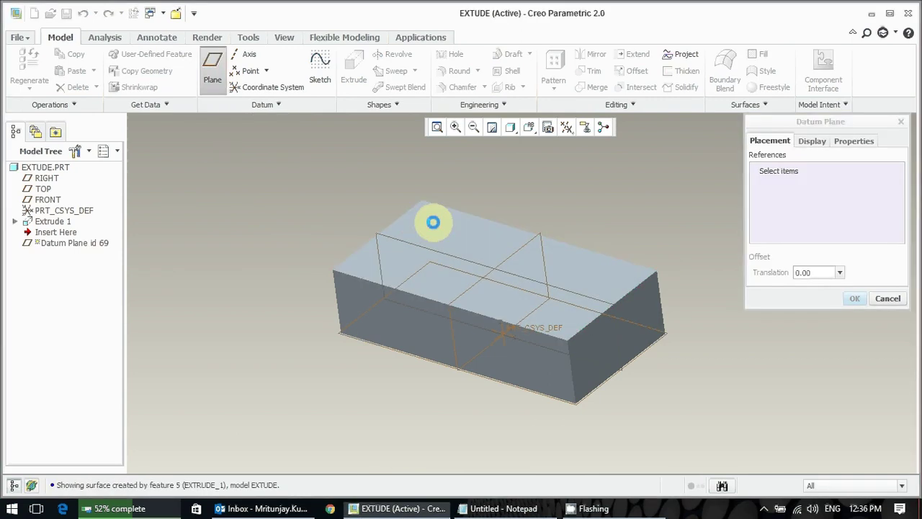
left_click(497, 297)
left_click_drag(497, 297, 499, 303)
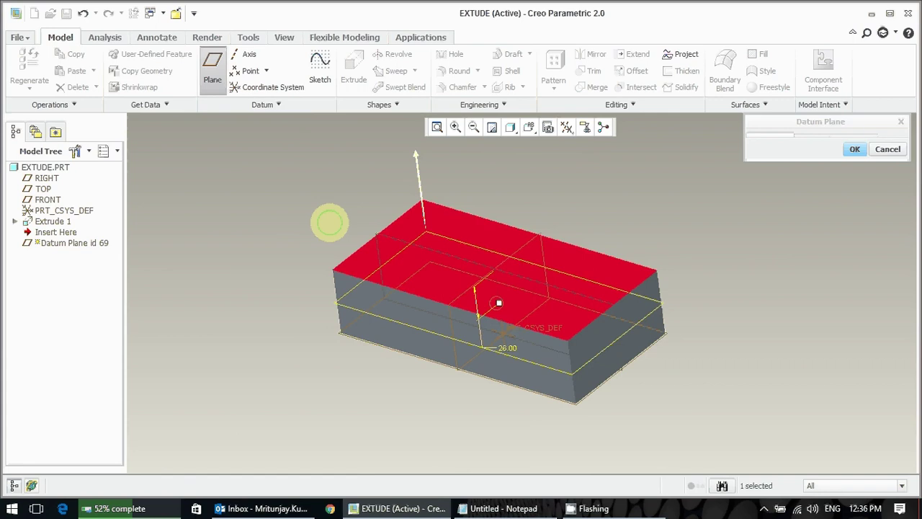
middle_click(329, 223)
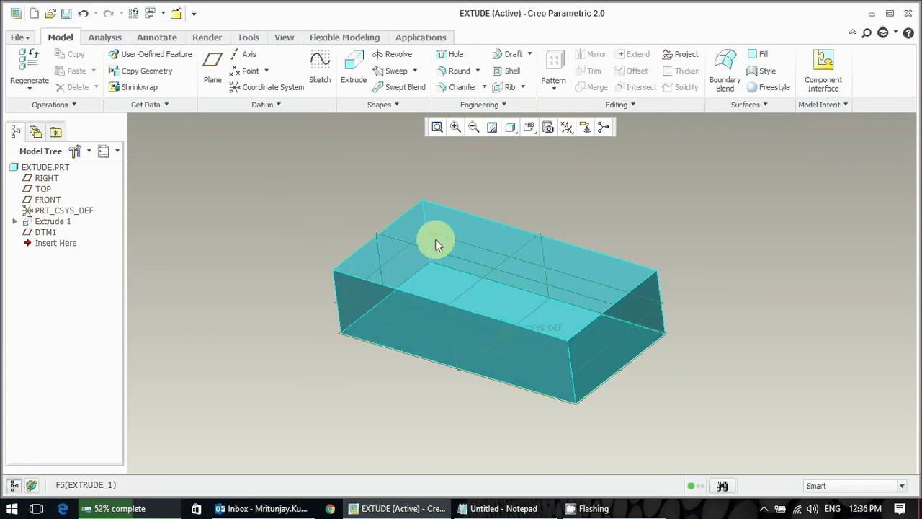
Start a second extrusion sketched on the top face with RIGHT and TOP as references
left_click(331, 299)
left_click(279, 260)
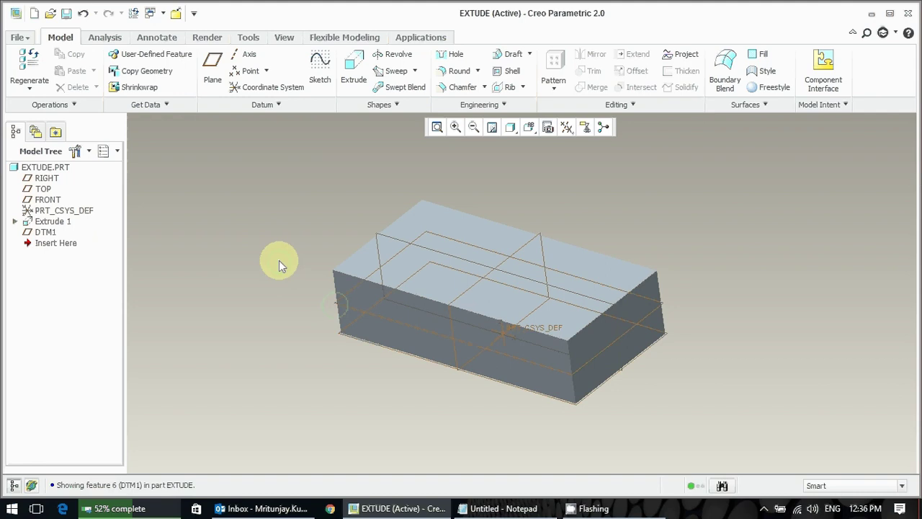
left_click(354, 72)
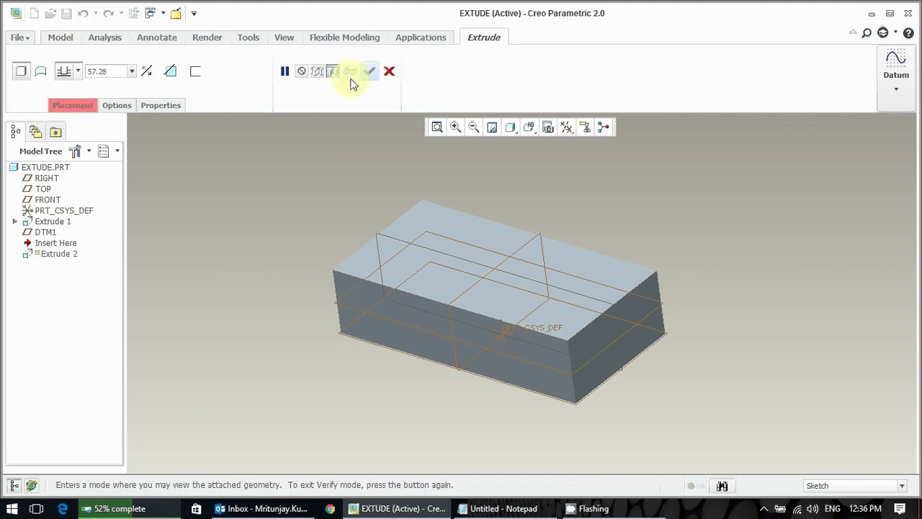
left_click(411, 216)
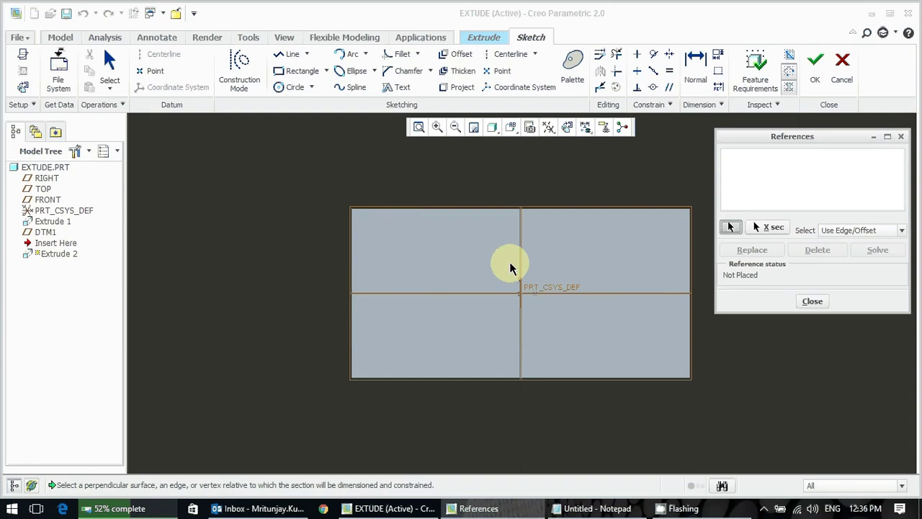
left_click(520, 277)
left_click(549, 293)
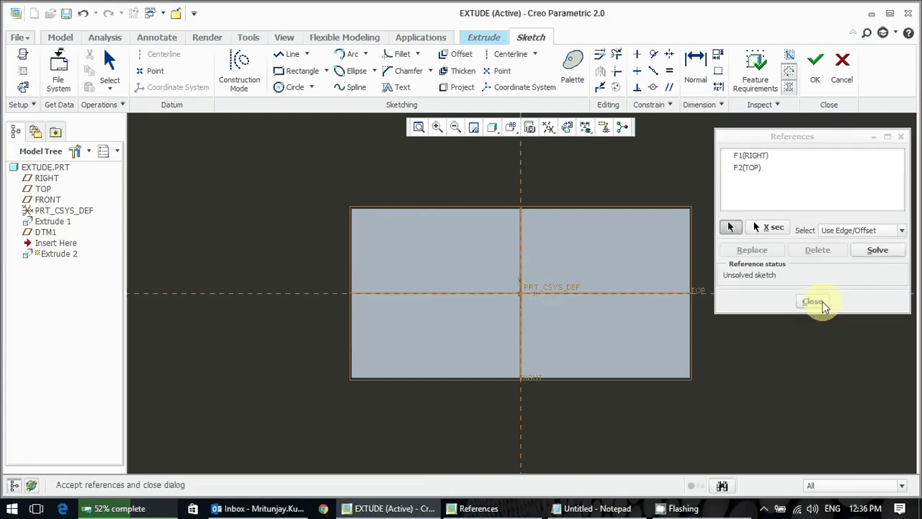
left_click(812, 301)
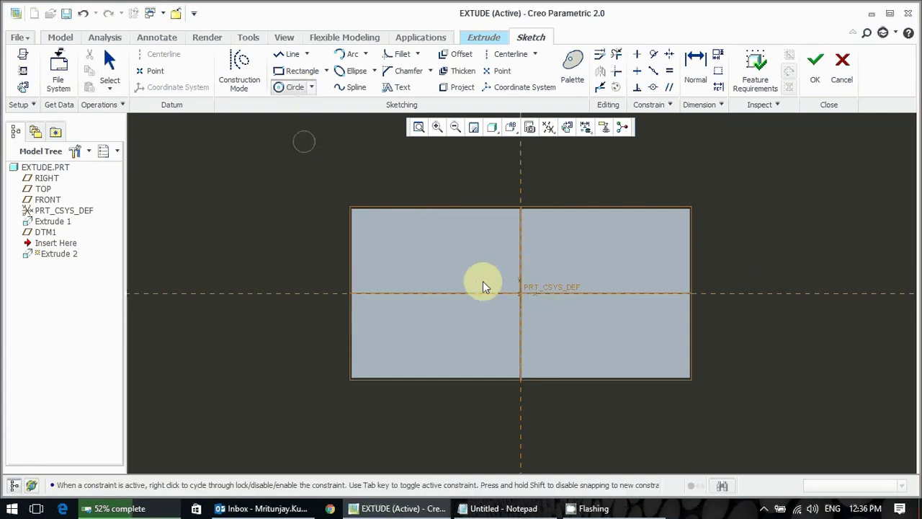
Sketch a 60-diameter circle at the origin and preview it as an extruded cylinder
left_click(545, 331)
middle_click(595, 247)
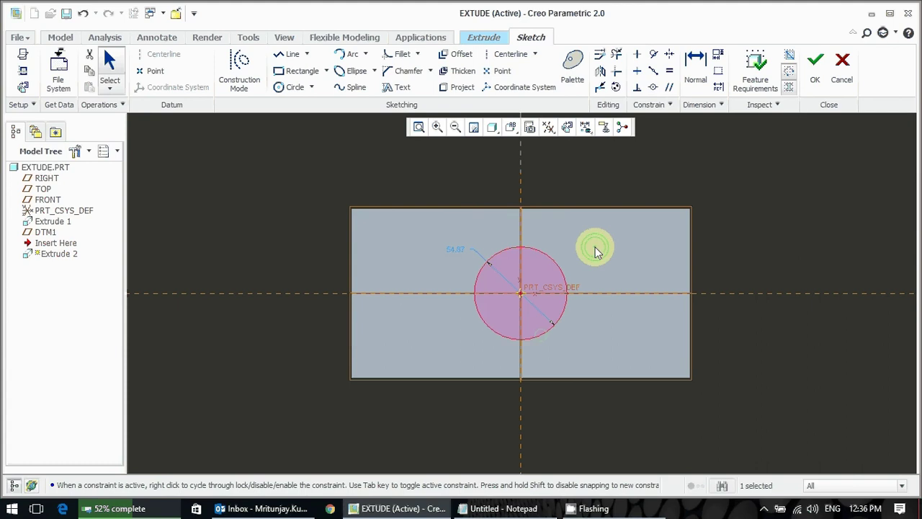
double_click(459, 252)
type("60")
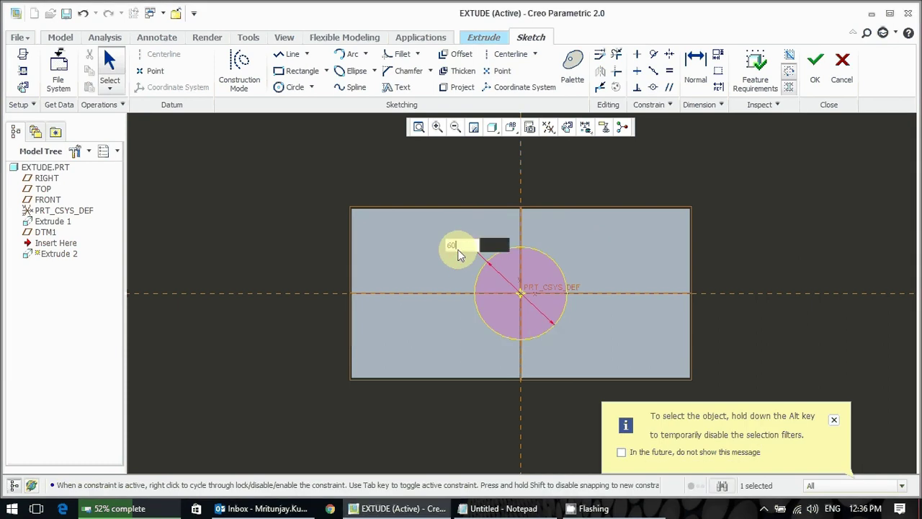
key("Return")
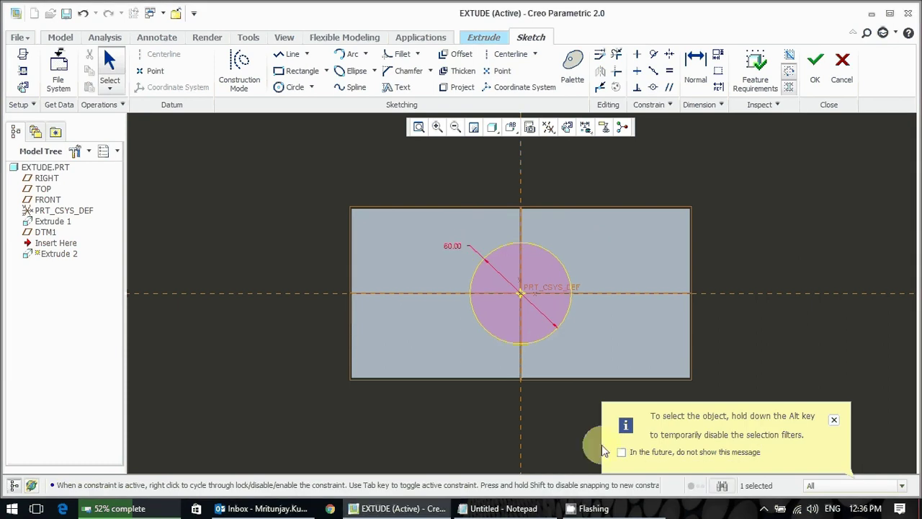
mouse_move(789, 271)
middle_mouse_down()
mouse_move(542, 234)
mouse_move(604, 271)
mouse_move(570, 266)
mouse_move(552, 233)
mouse_move(685, 214)
middle_mouse_up()
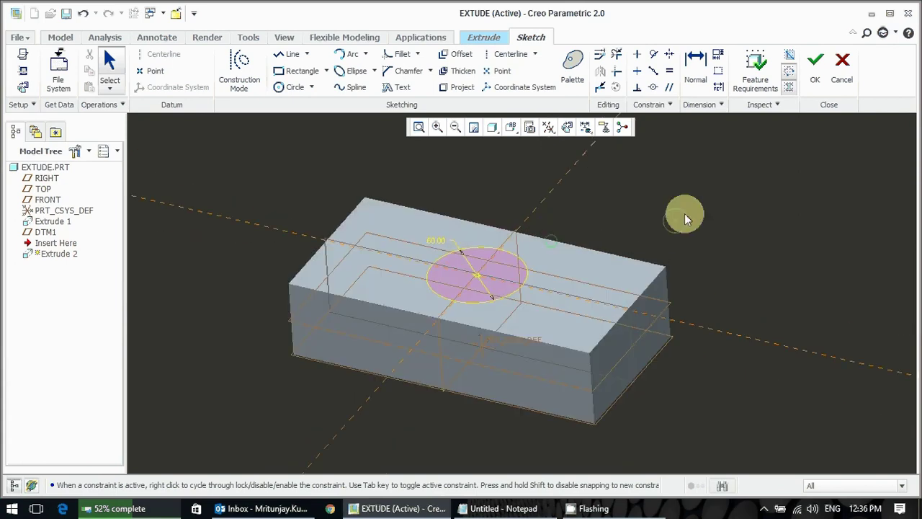
left_click(816, 66)
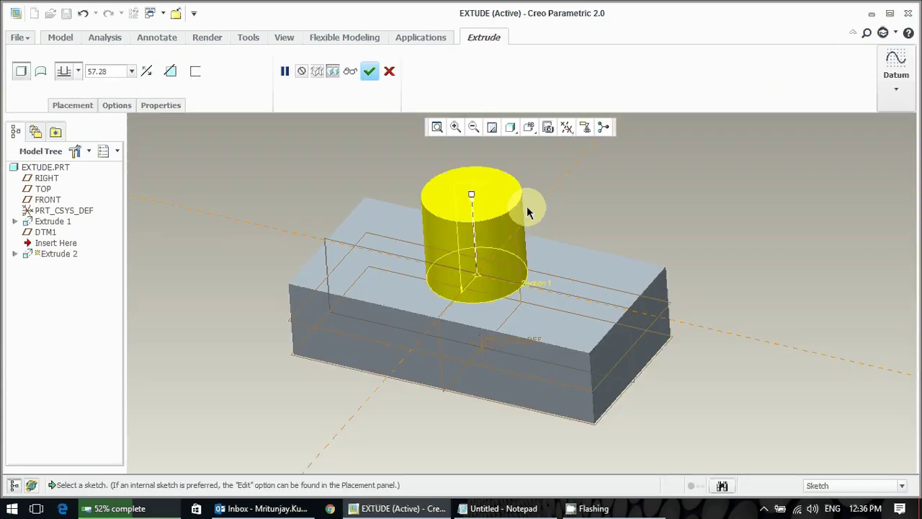
Flip the depth into the block at 7.00 and set Remove Material to cut the 60-diameter hole
left_click(77, 72)
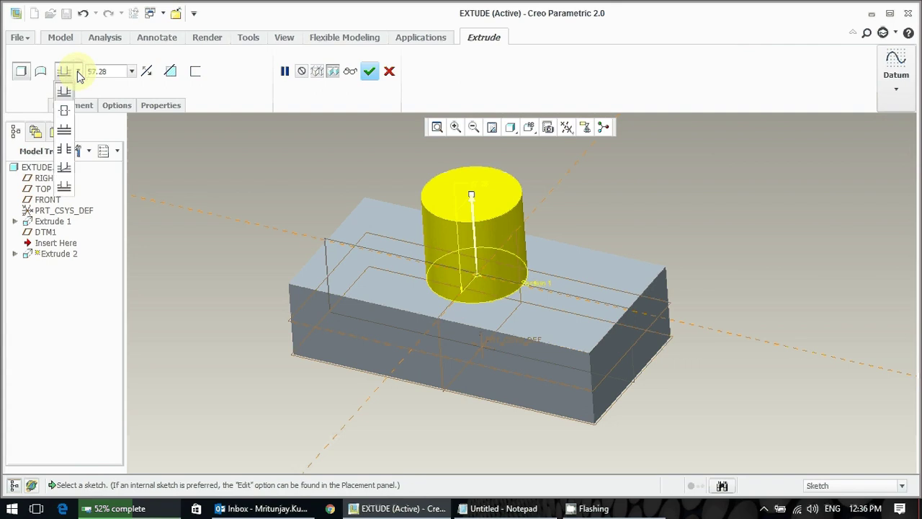
left_click(212, 152)
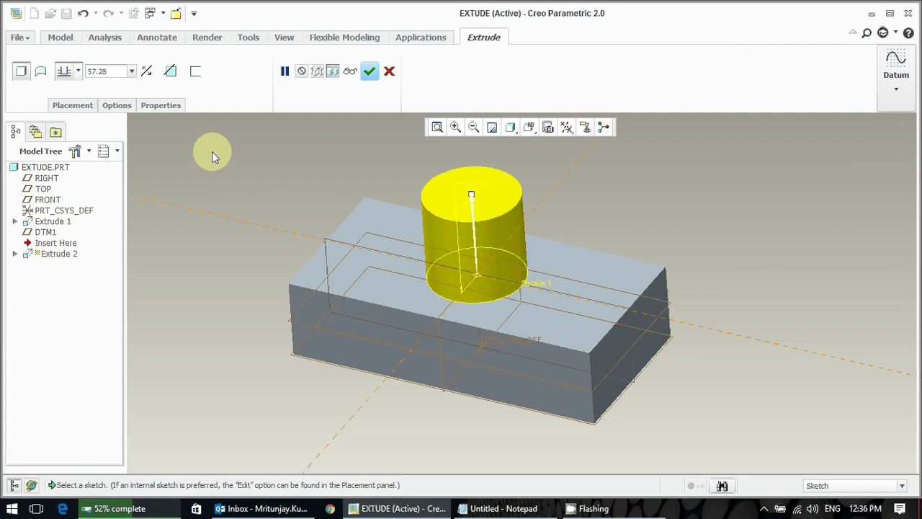
left_click(78, 72)
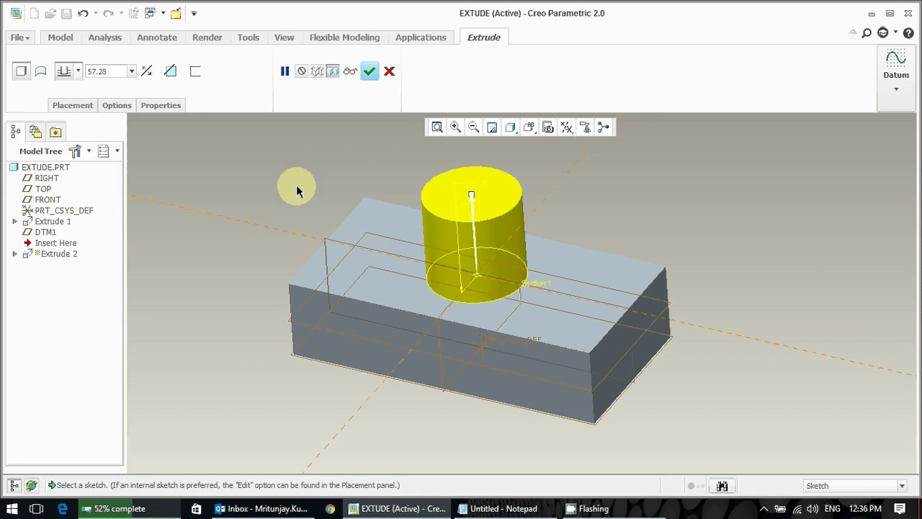
left_click_drag(471, 193, 457, 361)
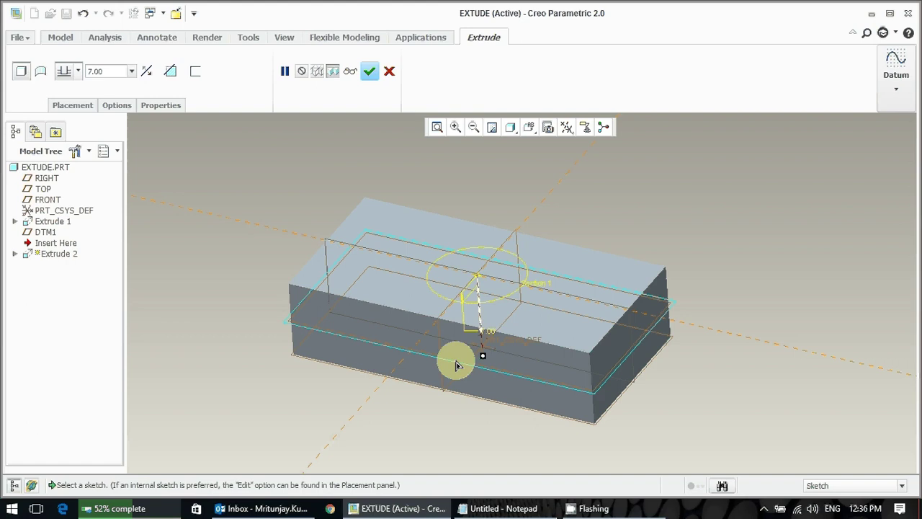
left_click(169, 72)
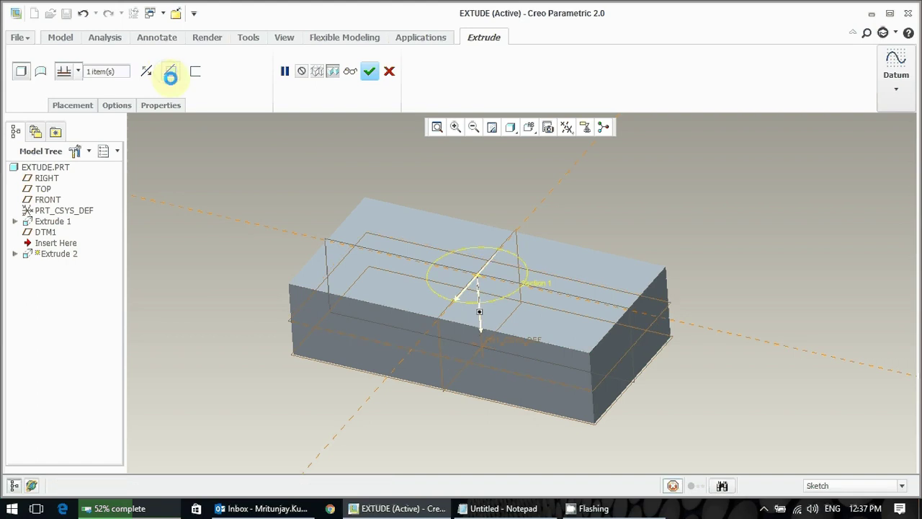
middle_click(308, 145)
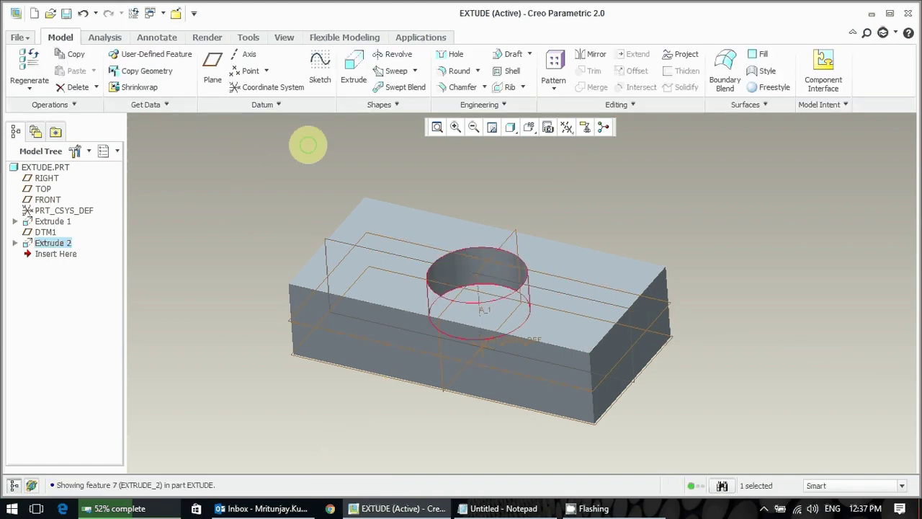
left_click(308, 147)
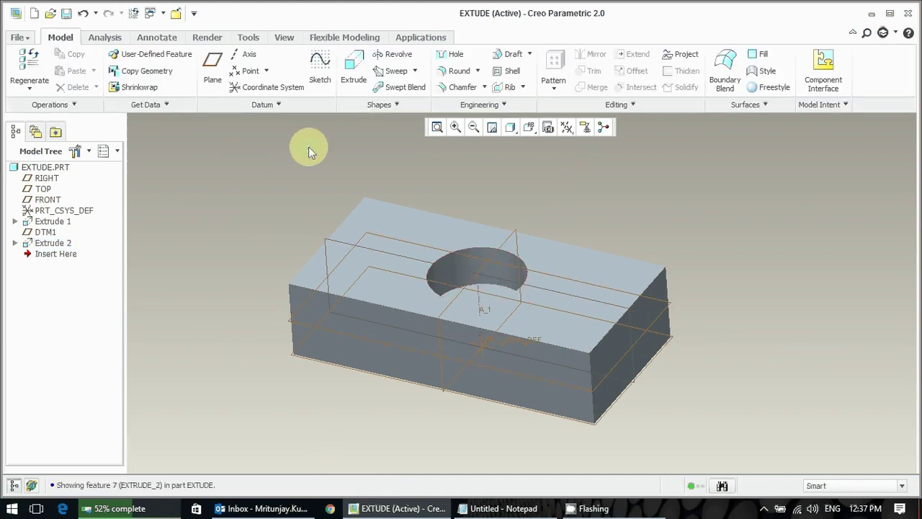
Start an extrusion sketched on the block's top face, with RIGHT and TOP as references
left_click(351, 75)
left_click(392, 195)
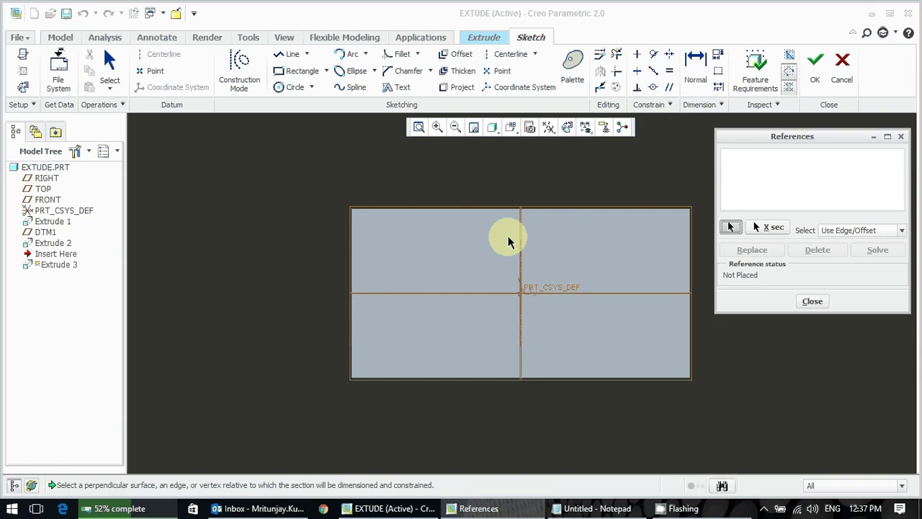
left_click(520, 241)
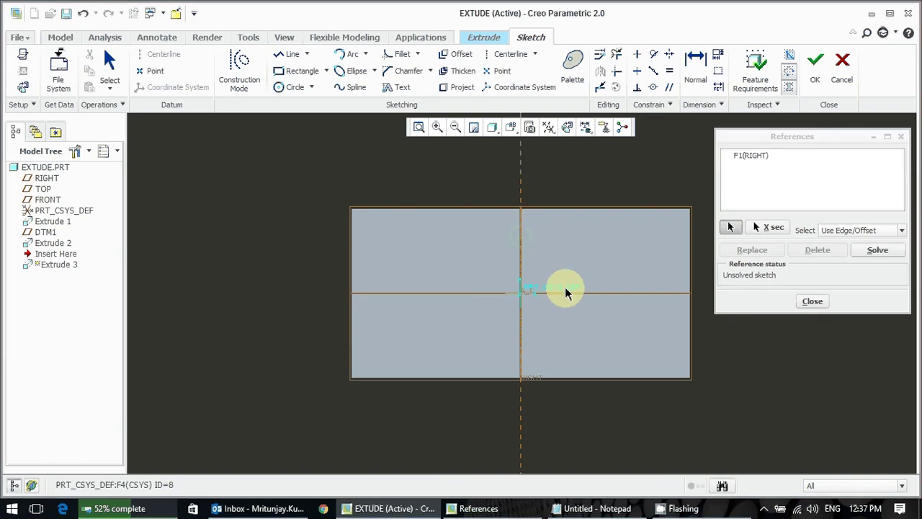
left_click(565, 292)
left_click(813, 301)
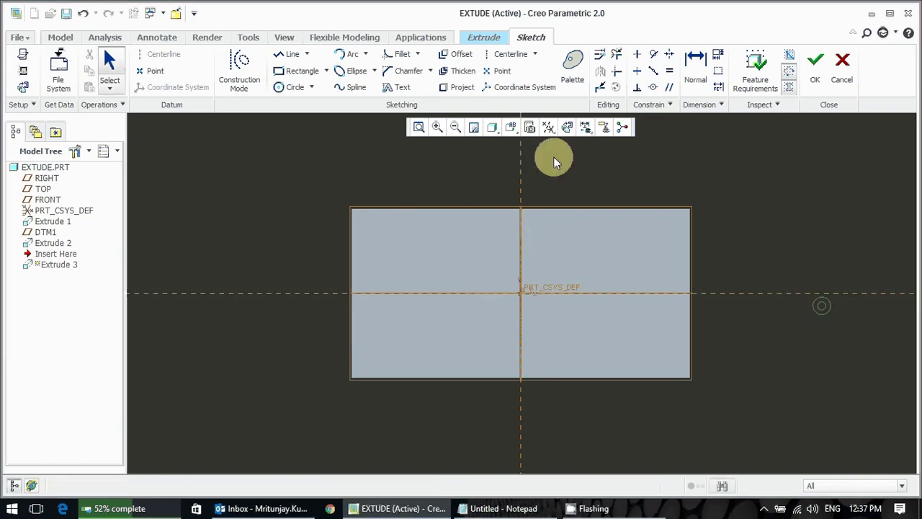
left_click(24, 84)
left_click(848, 271)
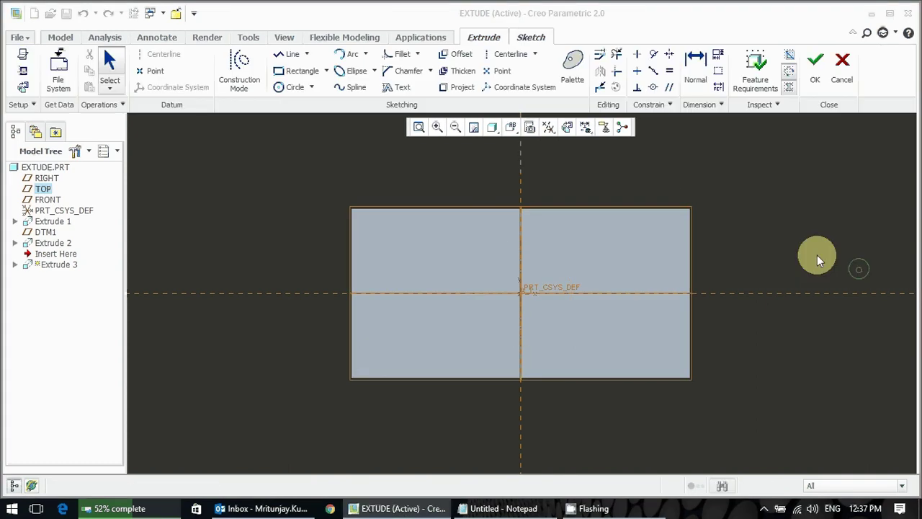
Begin a line on the horizontal reference, then cancel the attempt
left_click(294, 58)
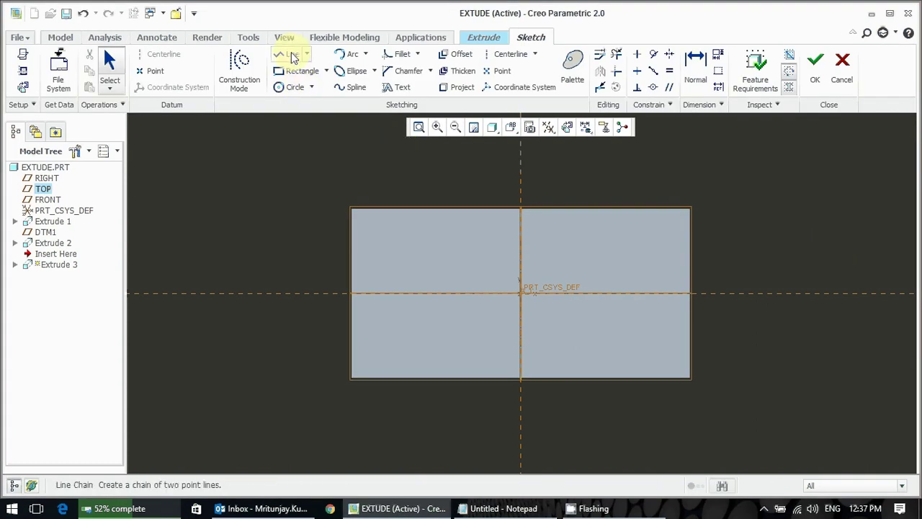
left_click(430, 294)
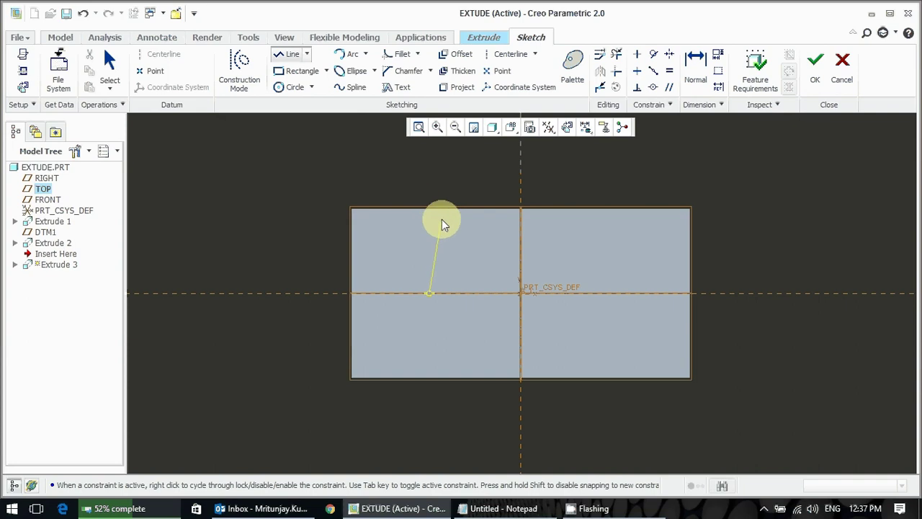
middle_click(472, 232)
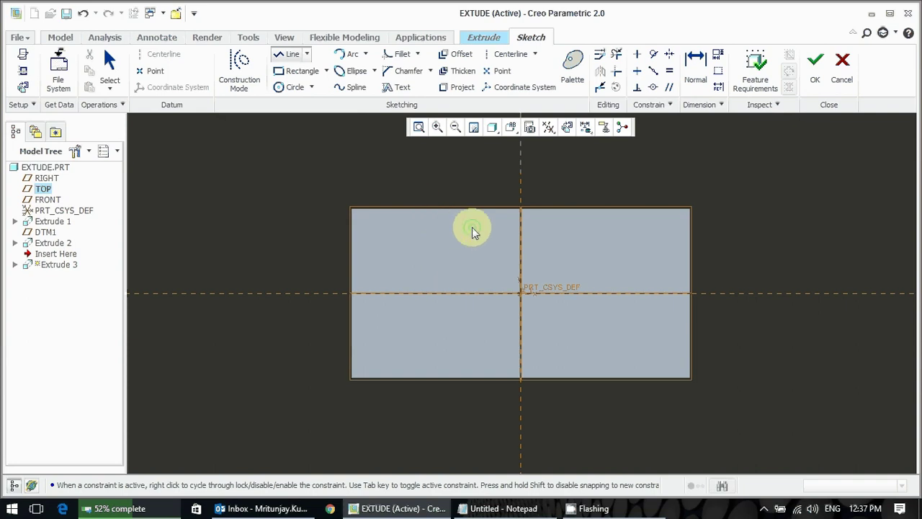
middle_click(427, 186)
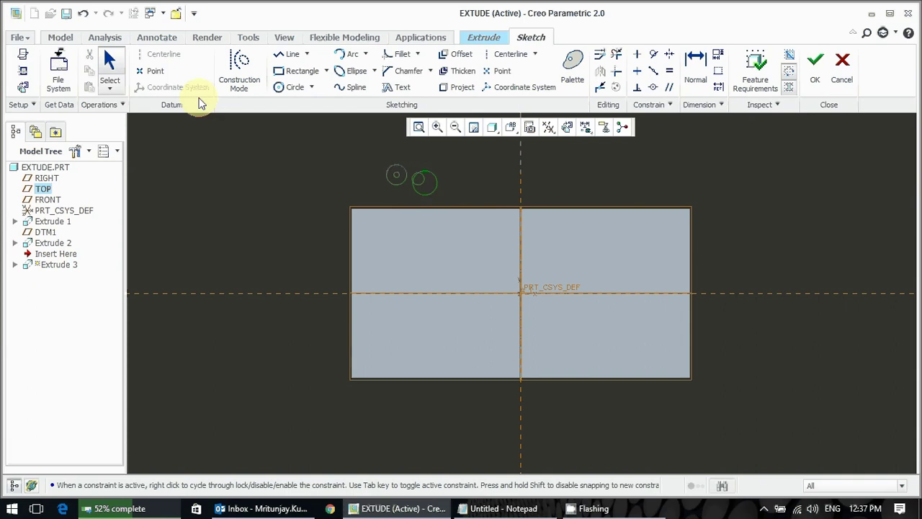
left_click(405, 216)
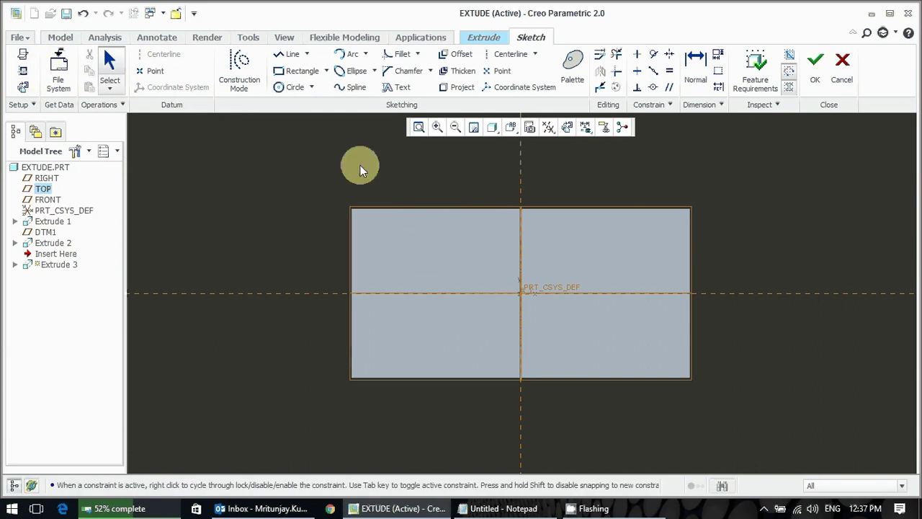
left_click(302, 158)
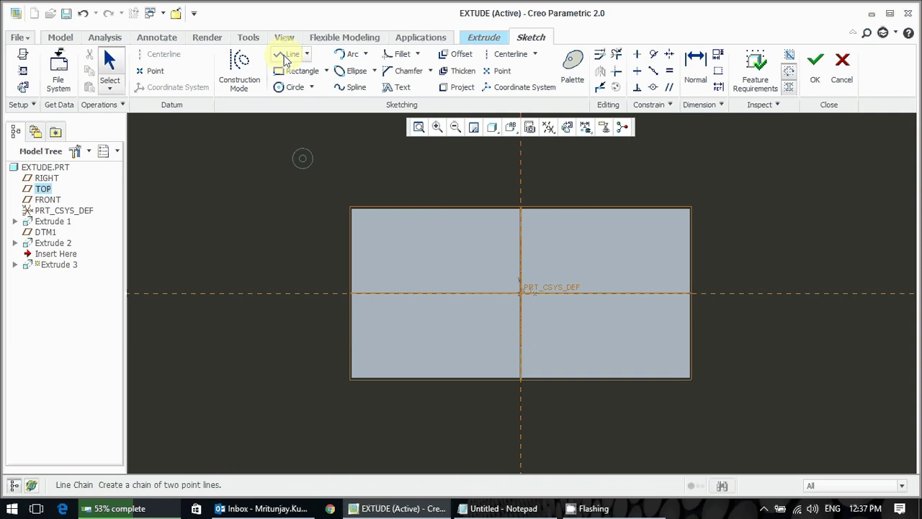
Draw a rectangle from the horizontal axis to the block's top and left edges, referencing both edges
left_click(286, 60)
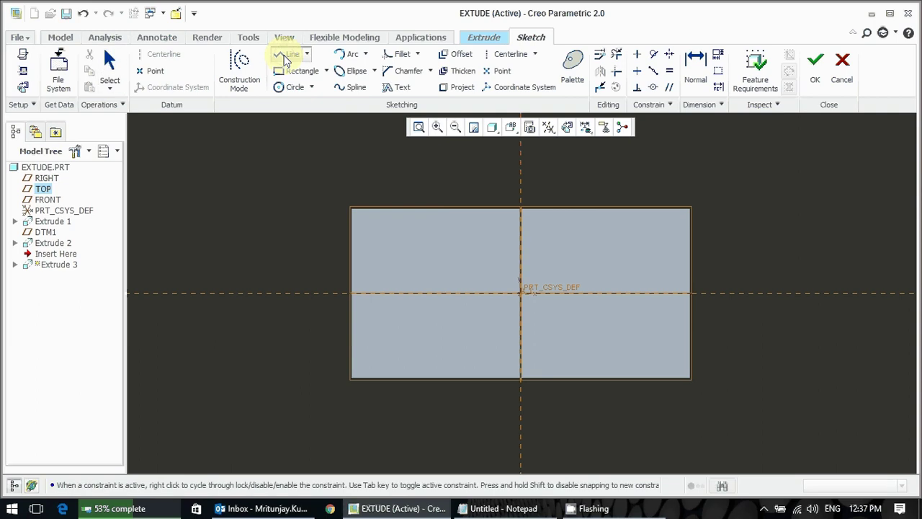
left_click(425, 292)
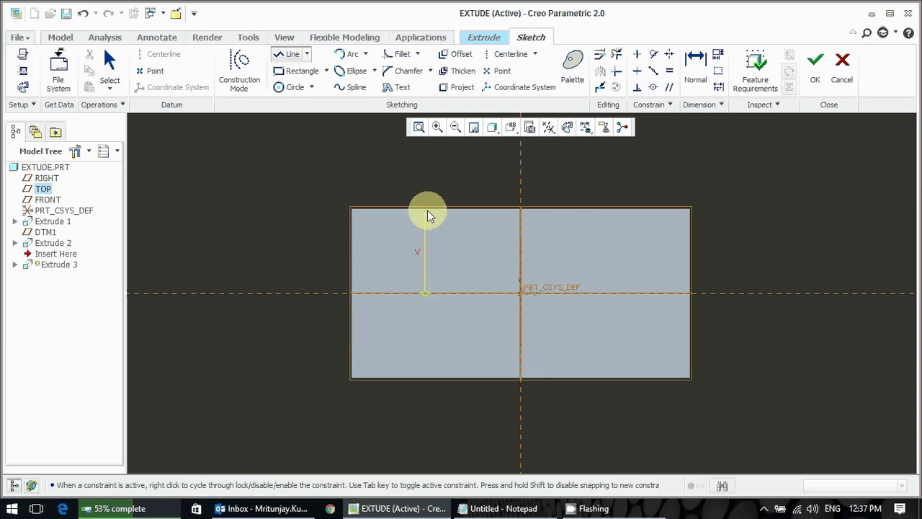
left_click(429, 218)
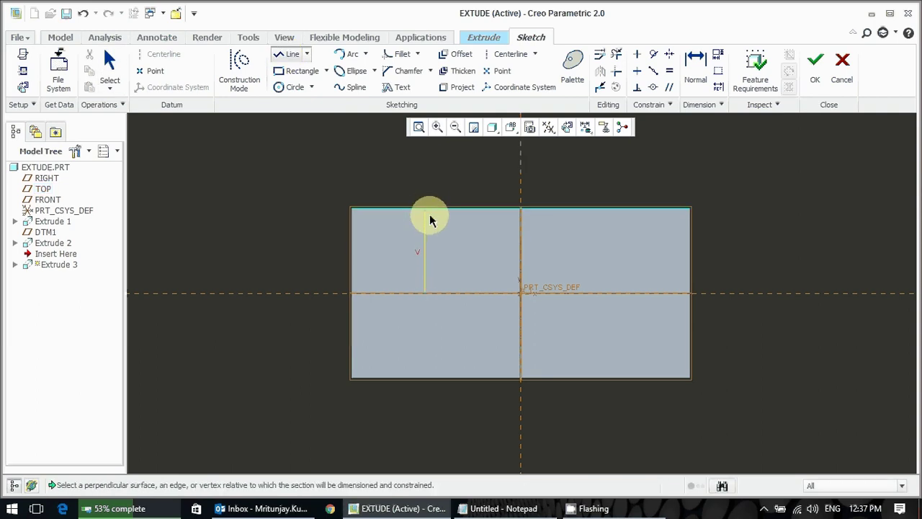
left_click(393, 212, "alt")
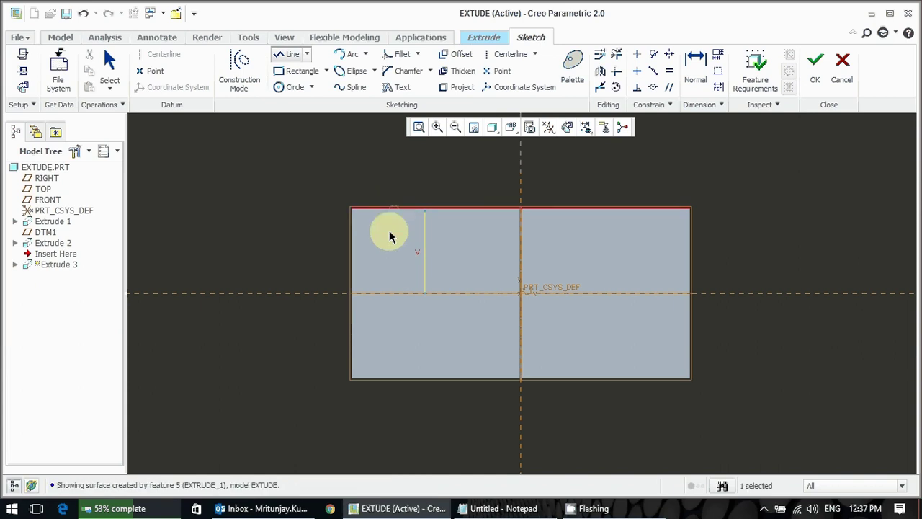
left_click(352, 252, "alt")
left_click(424, 210)
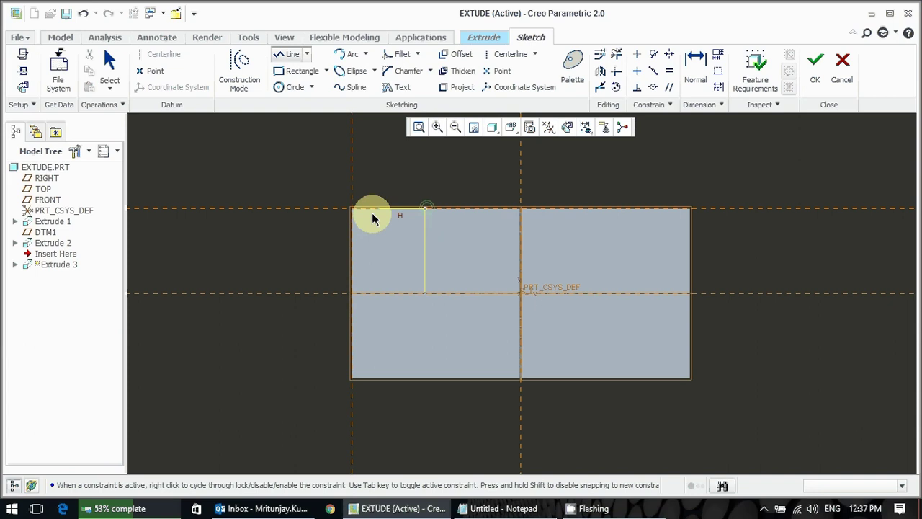
left_click(353, 210)
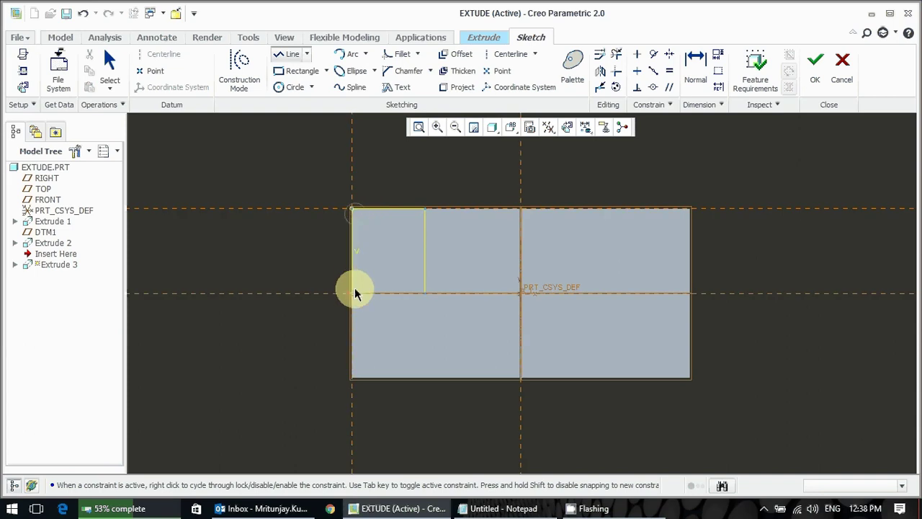
left_click(353, 293)
left_click(425, 293)
middle_click(452, 188)
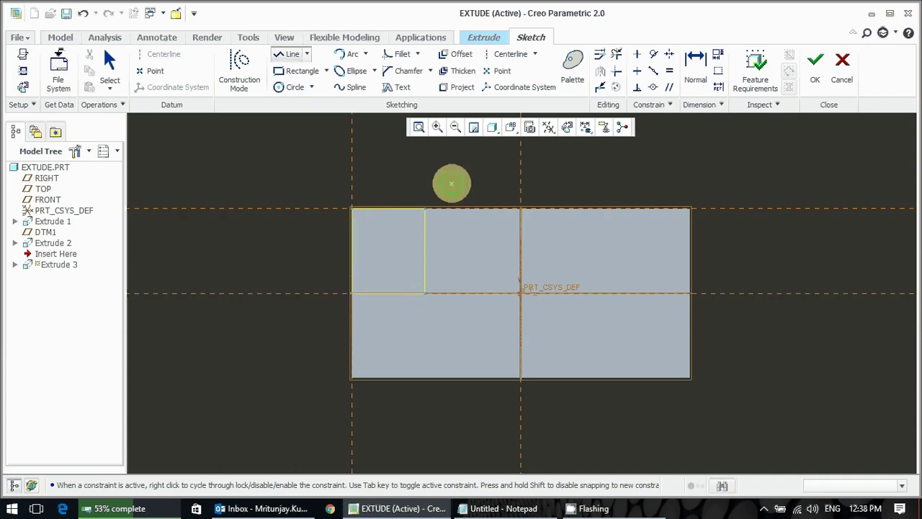
middle_click(453, 187)
Set the rectangle's bottom width to 50.00 and finish the sketch to preview the boss
mouse_move(443, 227)
middle_mouse_down()
mouse_move(436, 188)
mouse_move(464, 200)
mouse_move(429, 289)
middle_mouse_up()
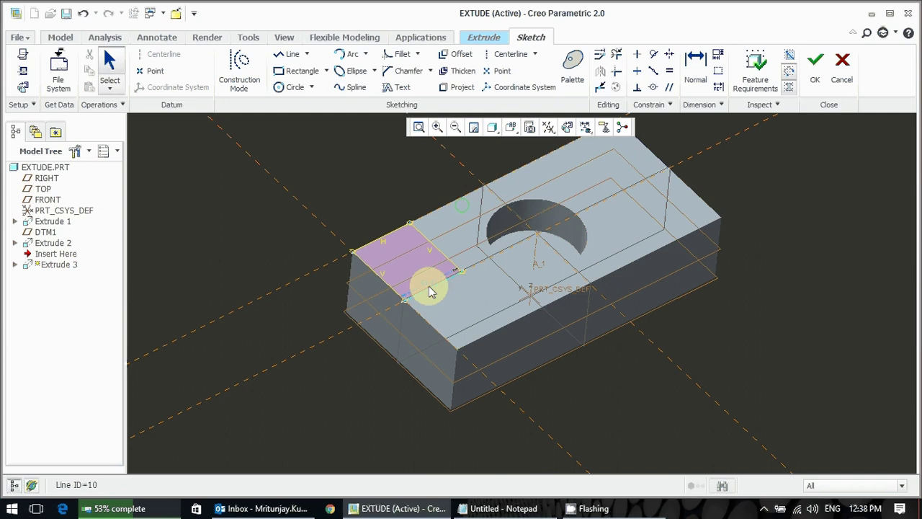
double_click(428, 282)
type("500")
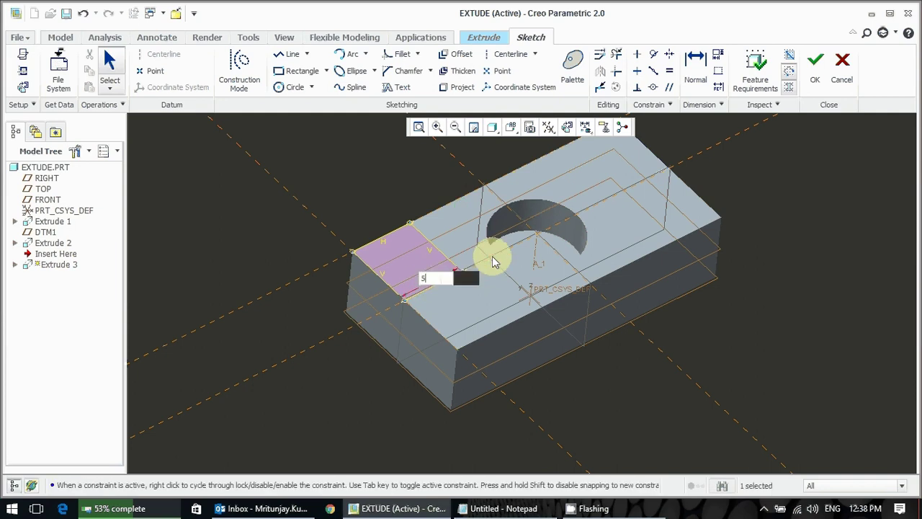
key("Return")
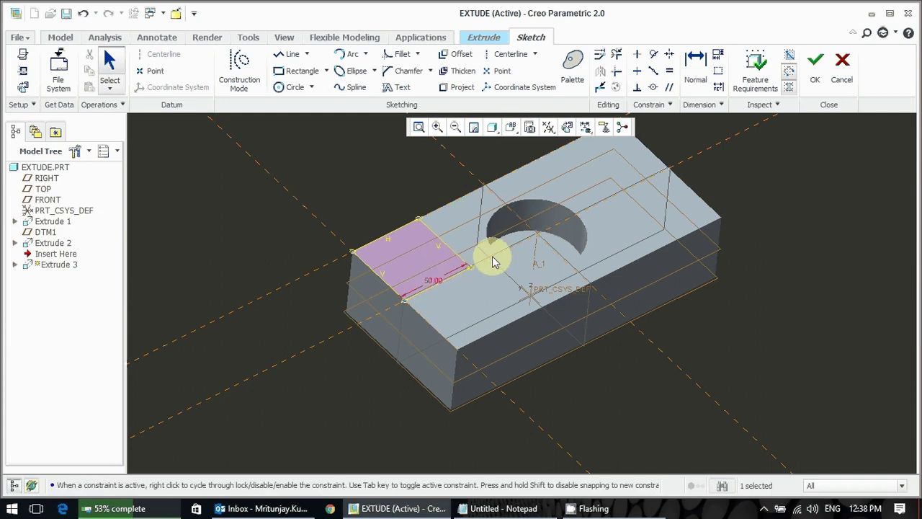
left_click(421, 189)
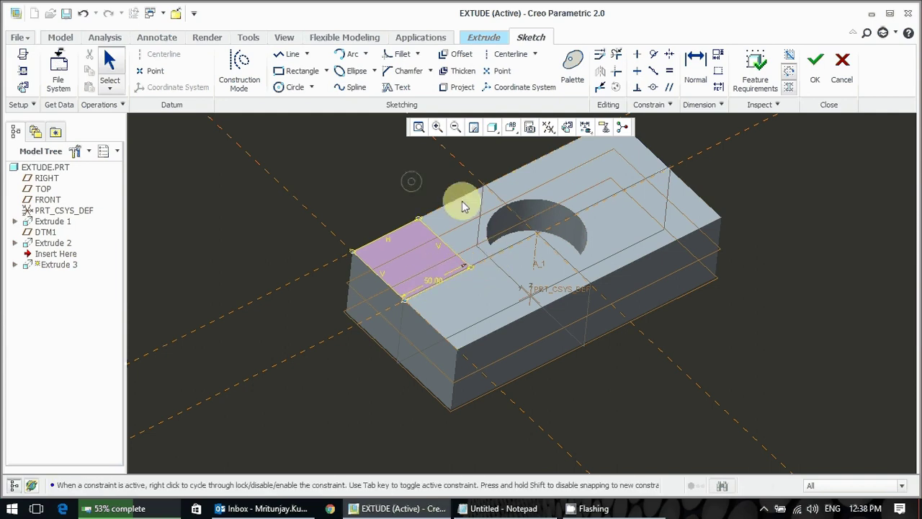
left_click(812, 82)
mouse_move(466, 206)
middle_mouse_down()
mouse_move(370, 188)
mouse_move(321, 215)
mouse_move(334, 183)
mouse_move(340, 222)
mouse_move(284, 181)
middle_mouse_up()
Complete the square boss, then start a new extrusion sketched on the block's top face
middle_click(321, 215)
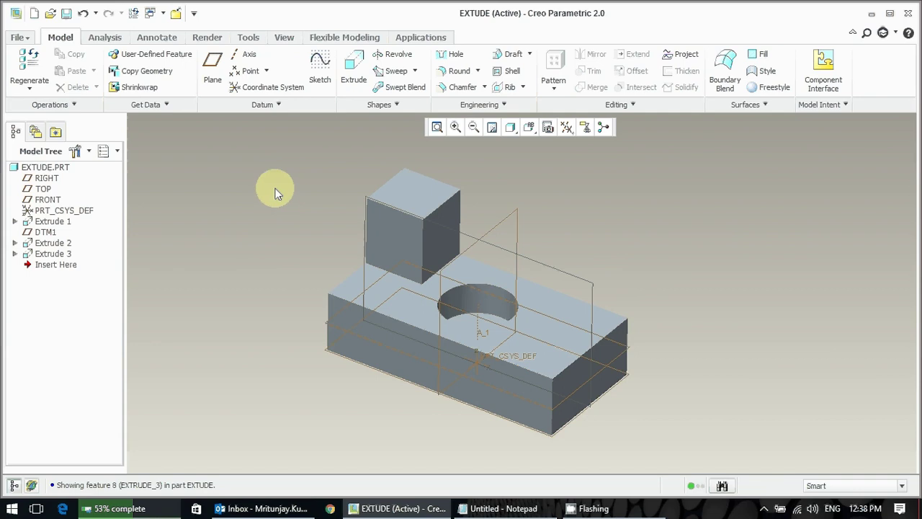
left_click(352, 83)
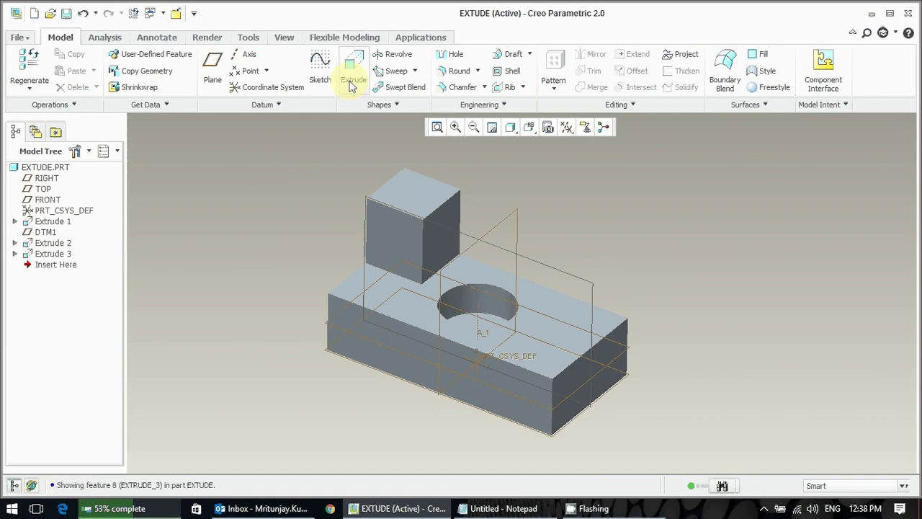
left_click(74, 108)
left_click(171, 148)
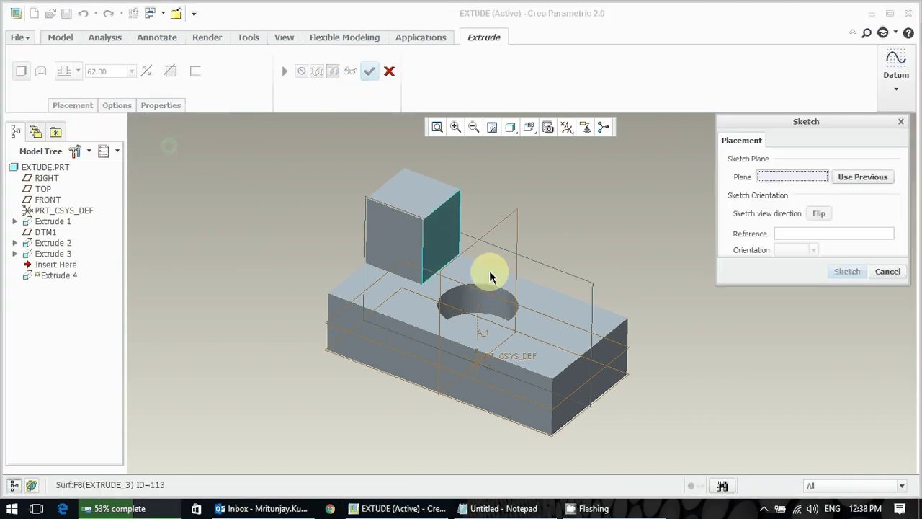
left_click(556, 305)
middle_click(574, 220)
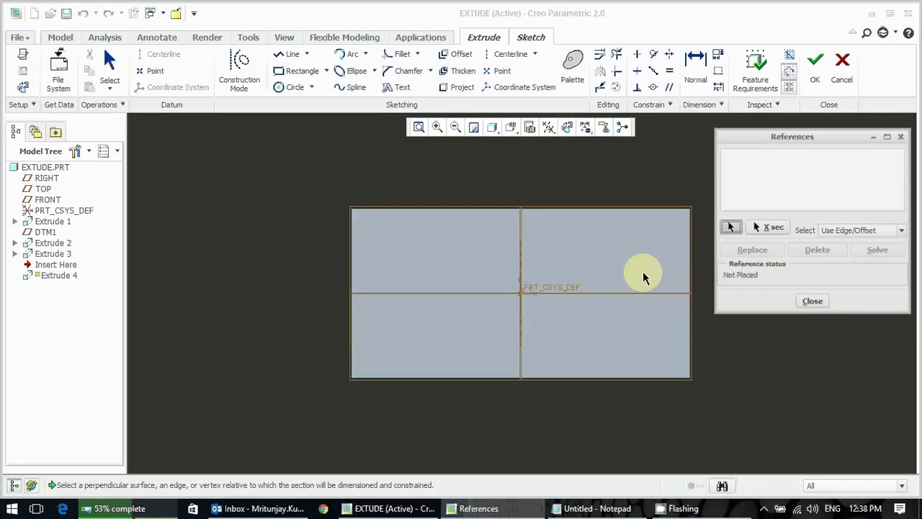
Add TOP and RIGHT as references and draw a circle centred on the horizontal reference
left_click(609, 289)
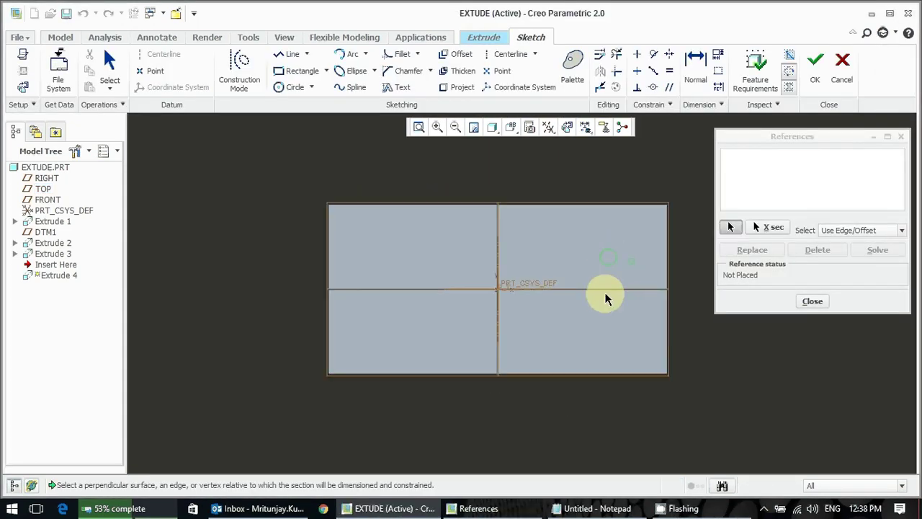
left_click(497, 253)
middle_click(566, 242)
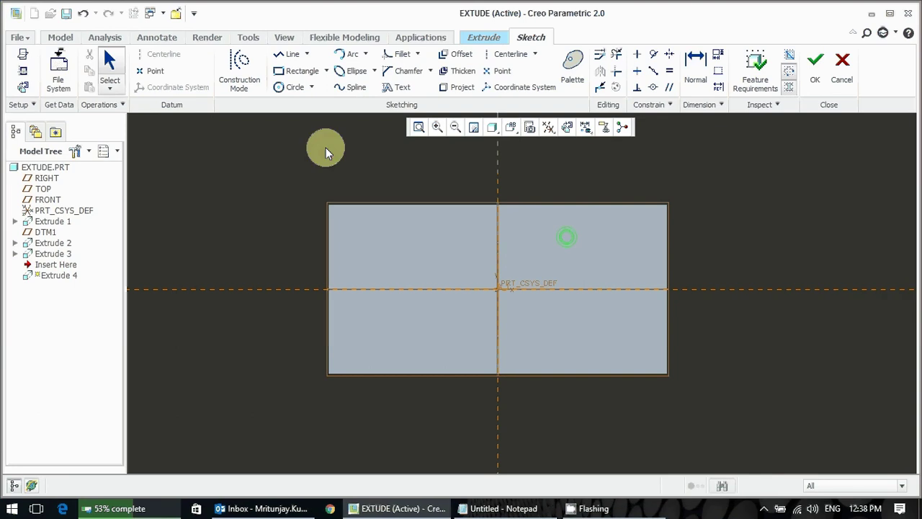
left_click(294, 87)
left_click(611, 289)
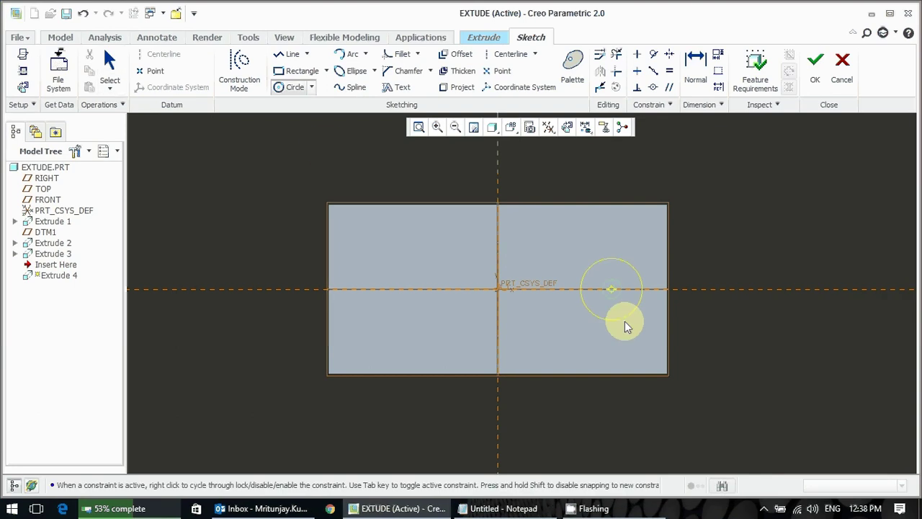
left_click(625, 321)
middle_click(732, 218)
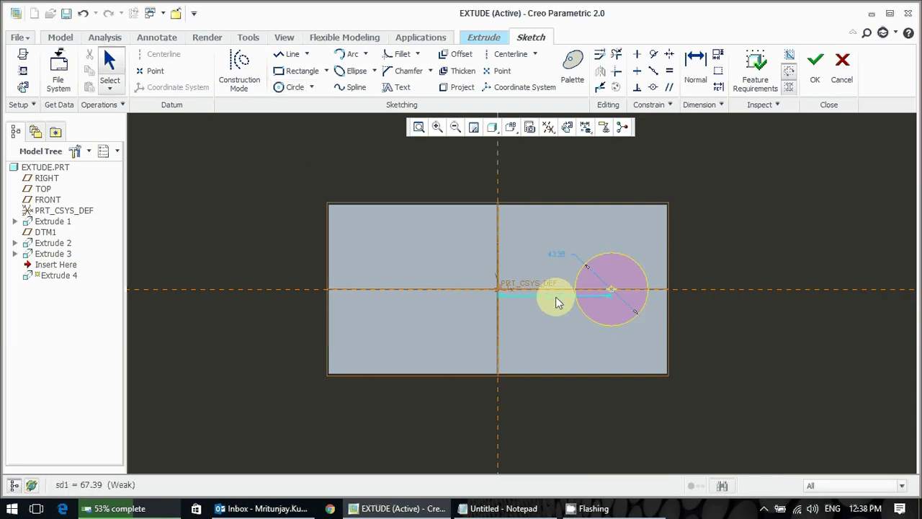
Set the circle's offset to 80 and its diameter to 30
double_click(556, 296)
type("80")
key("Return")
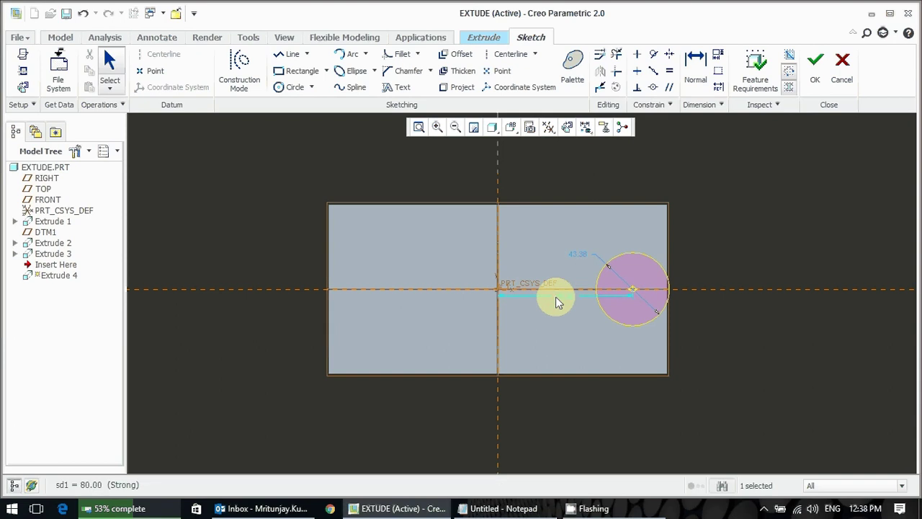
double_click(580, 260)
type("30")
key("Return")
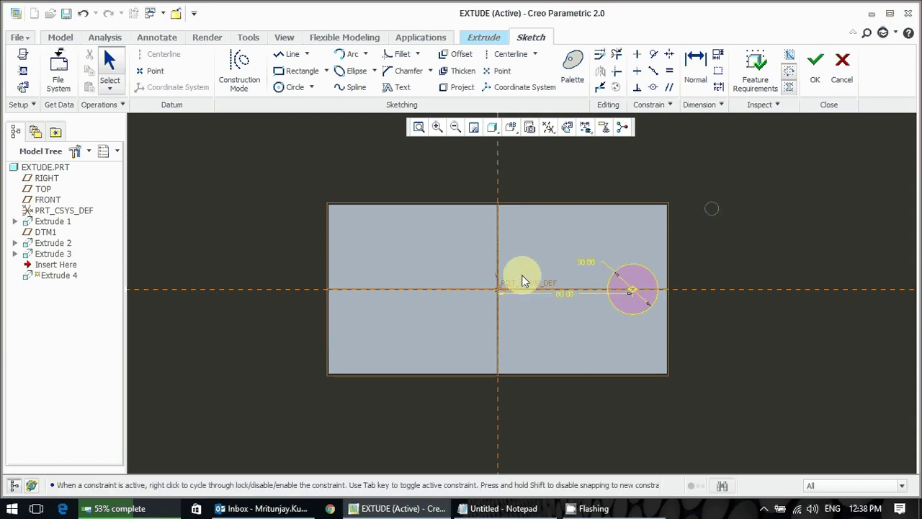
mouse_move(523, 276)
middle_mouse_down()
mouse_move(489, 243)
mouse_move(629, 245)
mouse_move(760, 185)
middle_mouse_up()
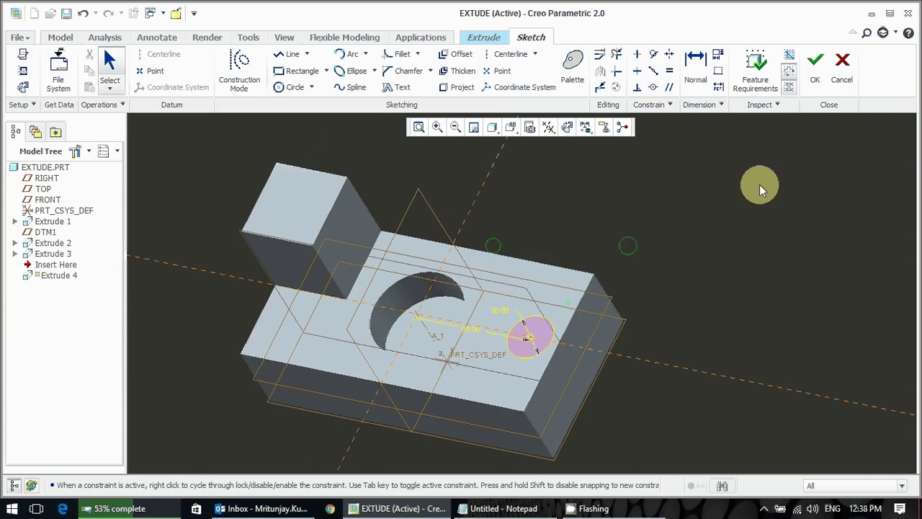
Finish the circle sketch and set the extrusion depth to 30, inspecting the cylinder preview
left_click(816, 69)
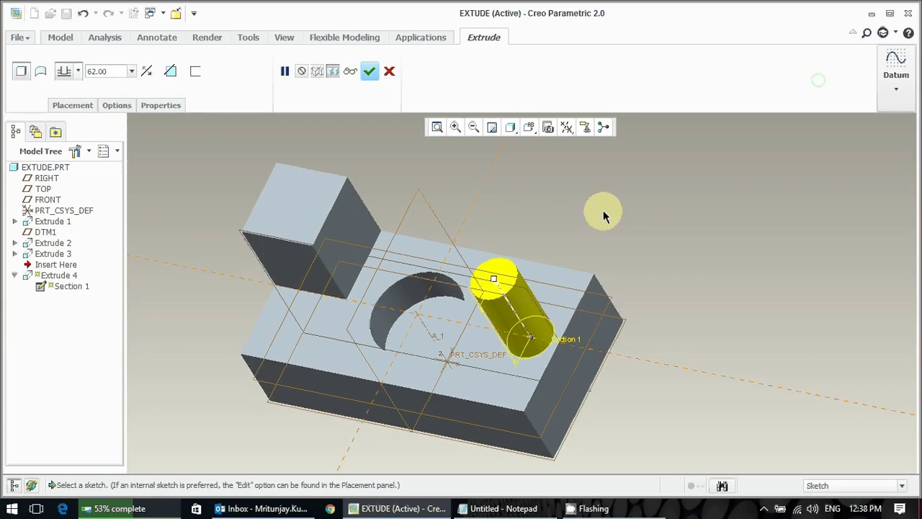
double_click(105, 71)
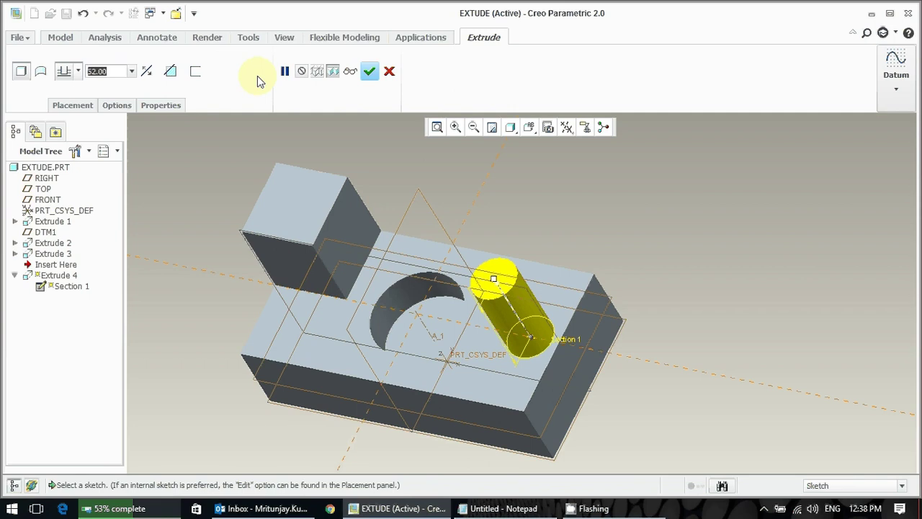
type("30")
key("Return")
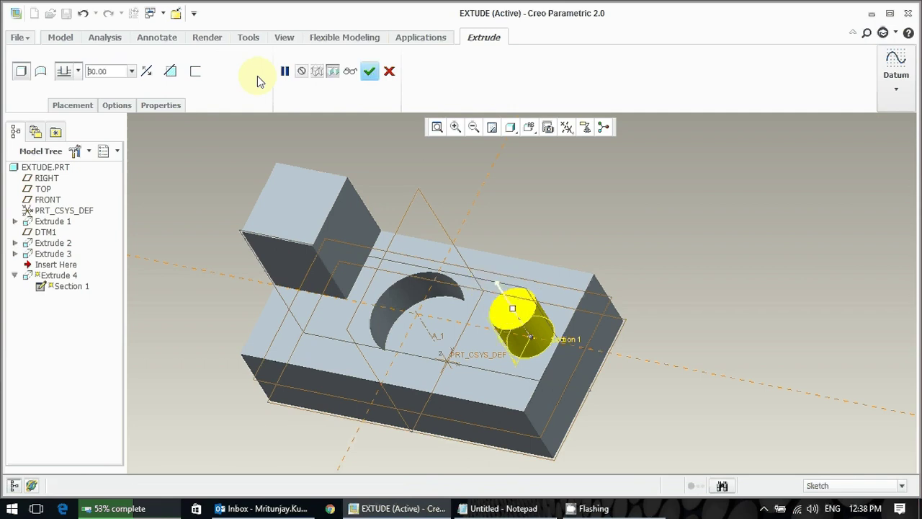
middle_click_drag(181, 197, 499, 260)
scroll(499, 260, "down", 3)
scroll(477, 293, "up", 1)
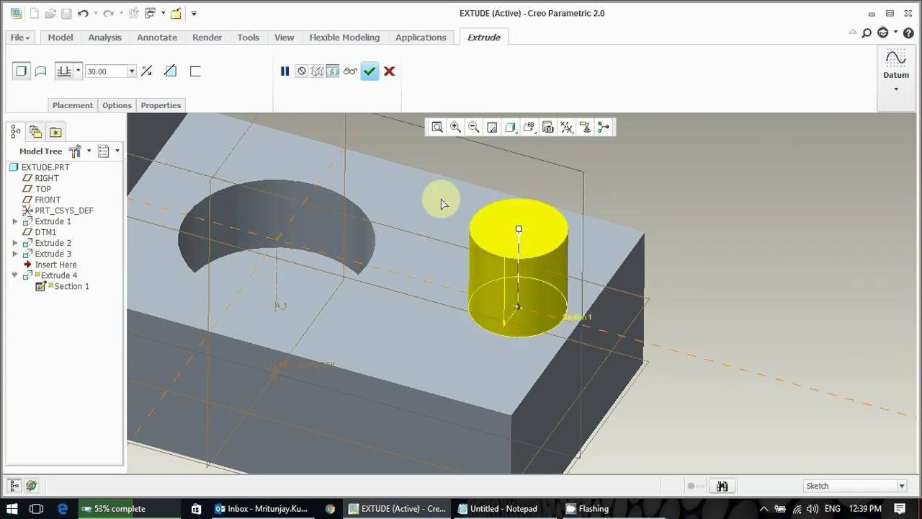
Add a 1.00 taper angle to the cylinder extrusion and complete the feature
left_click(118, 106)
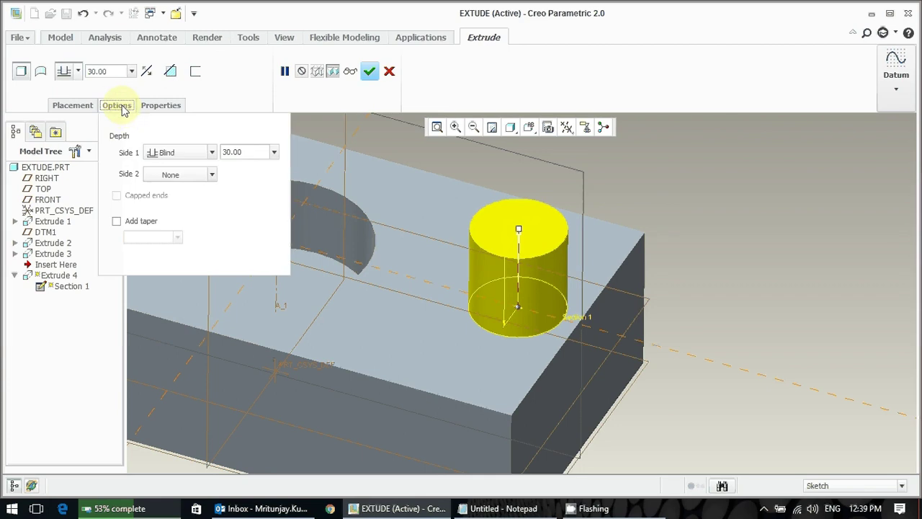
left_click(128, 220)
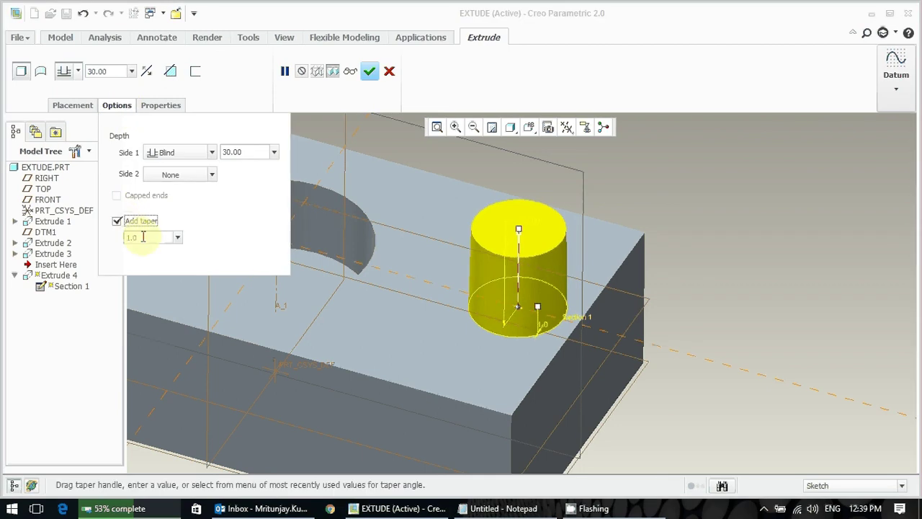
left_click(150, 238)
type("5")
key("Return")
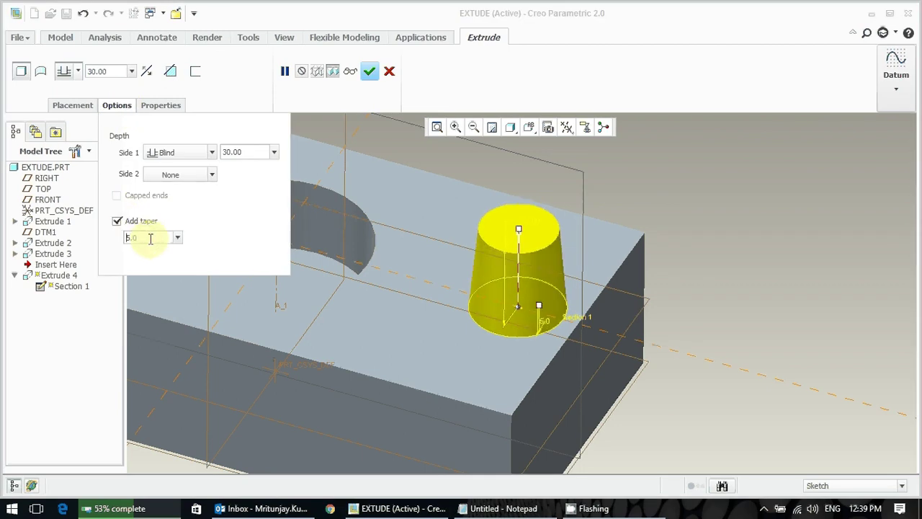
left_click(150, 239)
type("1")
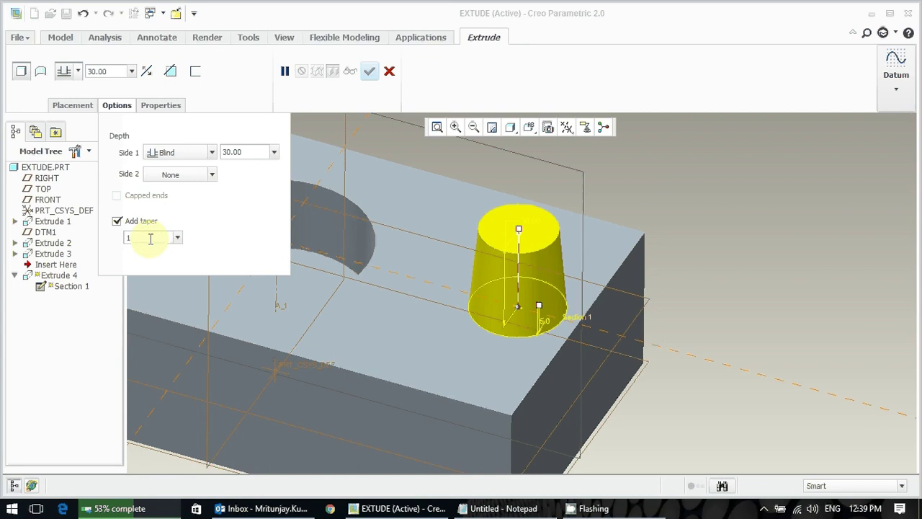
key("BackSpace")
type("1.00")
key("Return")
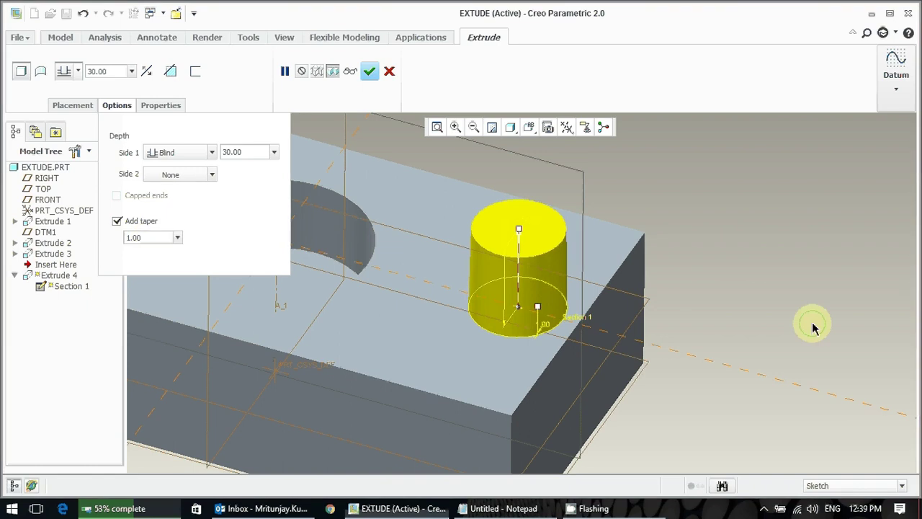
middle_click(680, 268)
key("ctrl+d")
Turn off display of all datums in the datum display filters
middle_click_drag(635, 188, 670, 235, "shift")
left_click(566, 126)
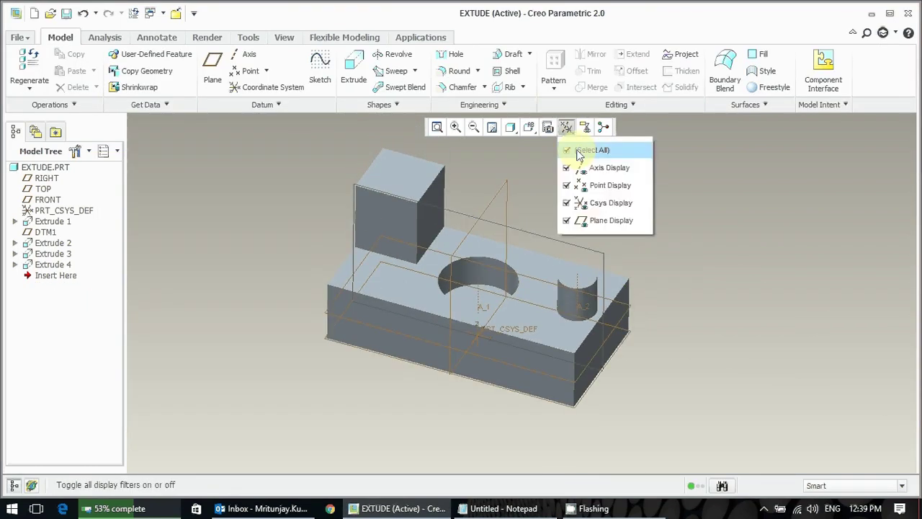
left_click(581, 149)
middle_click_drag(573, 201, 553, 198, "shift")
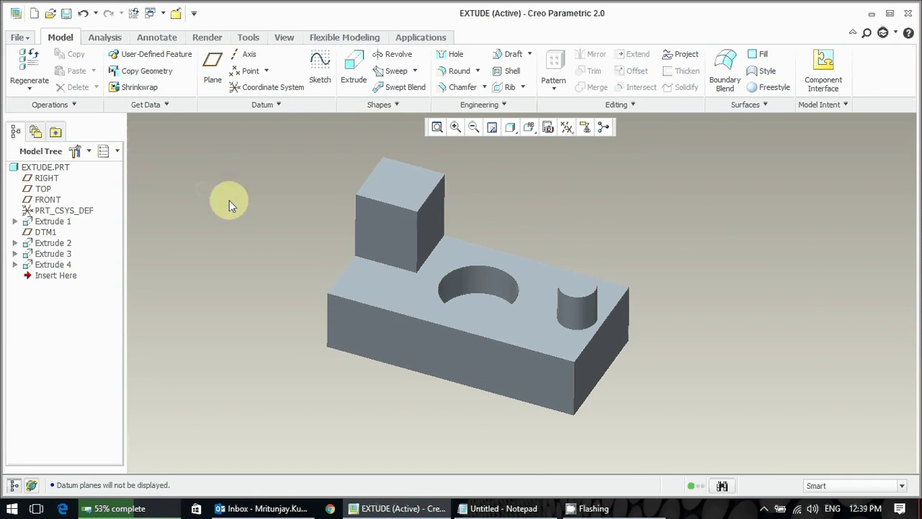
In the Layer Tree, hide all layers and save their hidden status
left_click(106, 151)
left_click(128, 175)
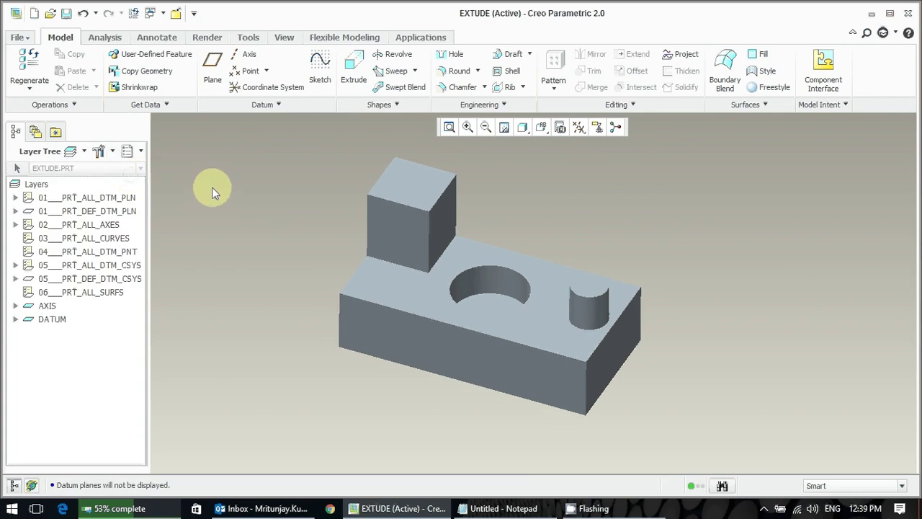
right_click(33, 184)
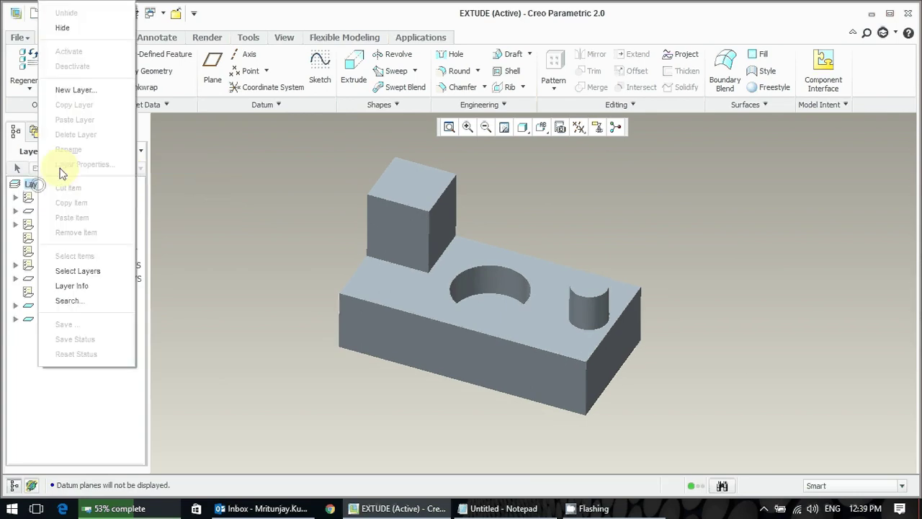
left_click(77, 34)
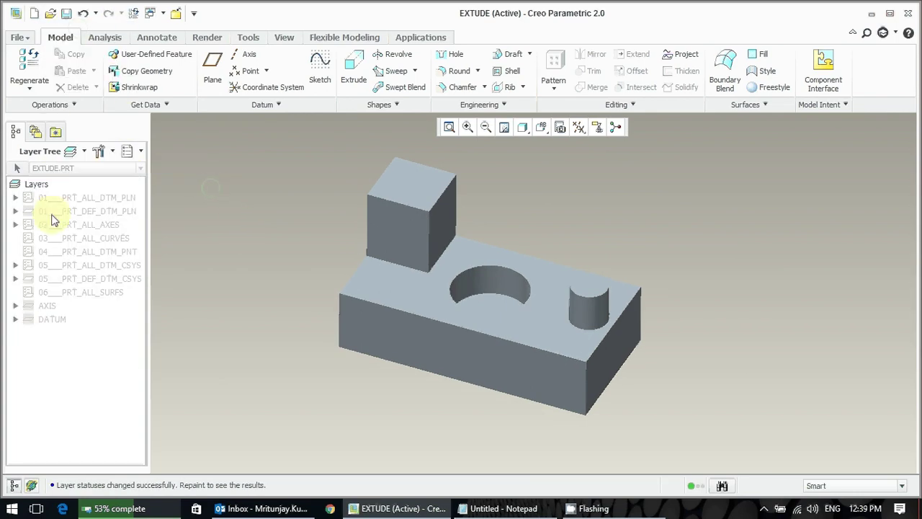
left_click(579, 126)
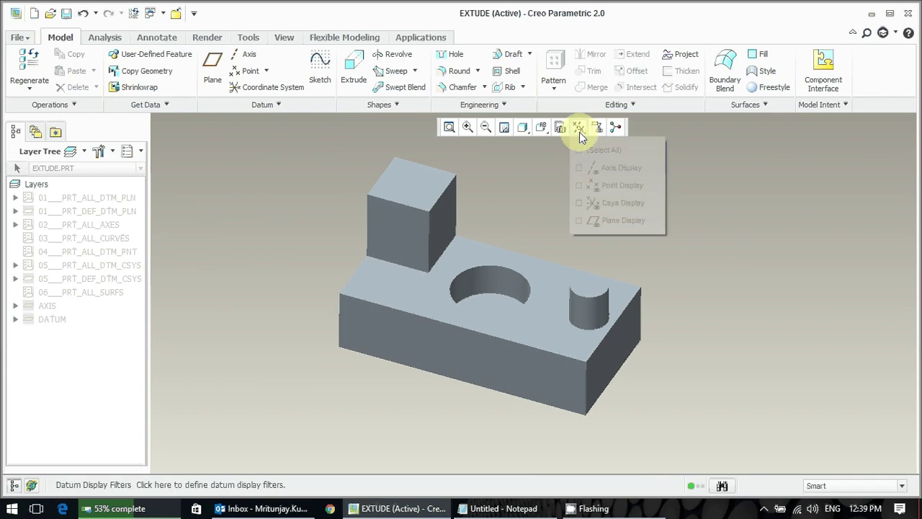
right_click(88, 388)
left_click(90, 359)
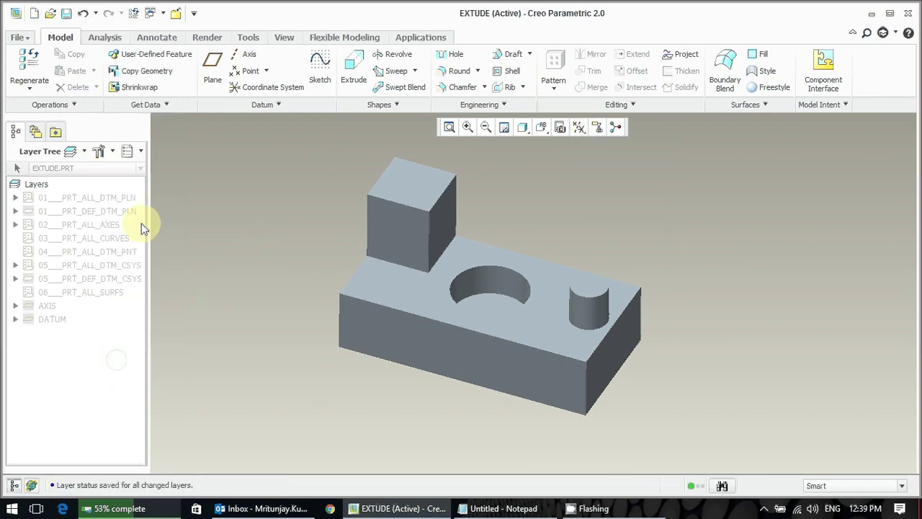
Return to the Model Tree and restore the default model orientation
left_click(141, 151)
left_click(151, 175)
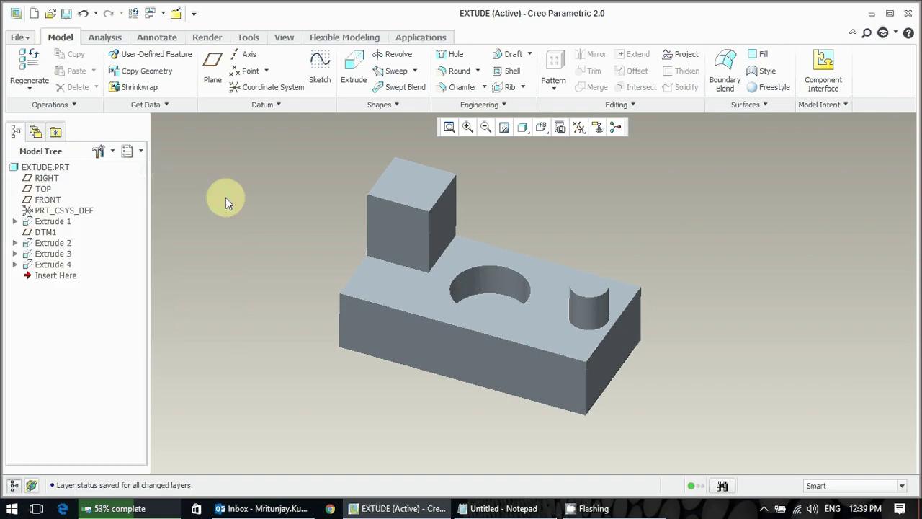
left_click(541, 128)
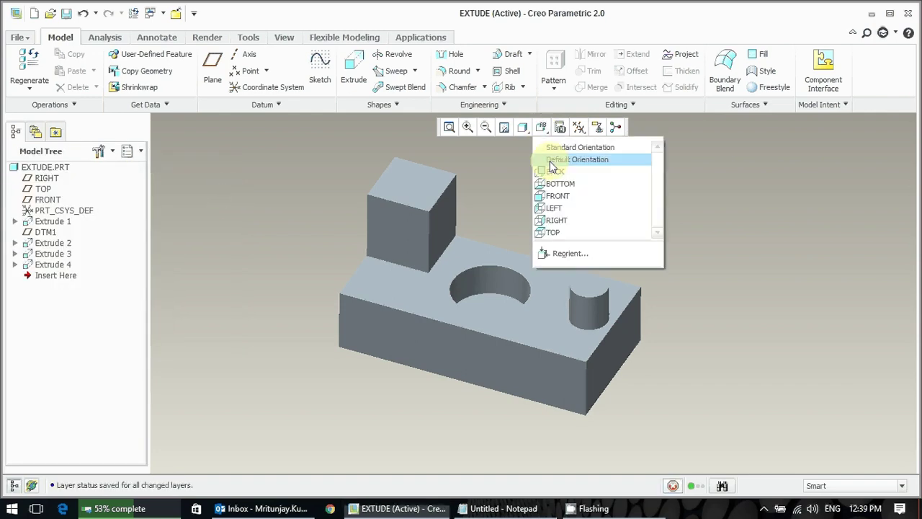
left_click(550, 161)
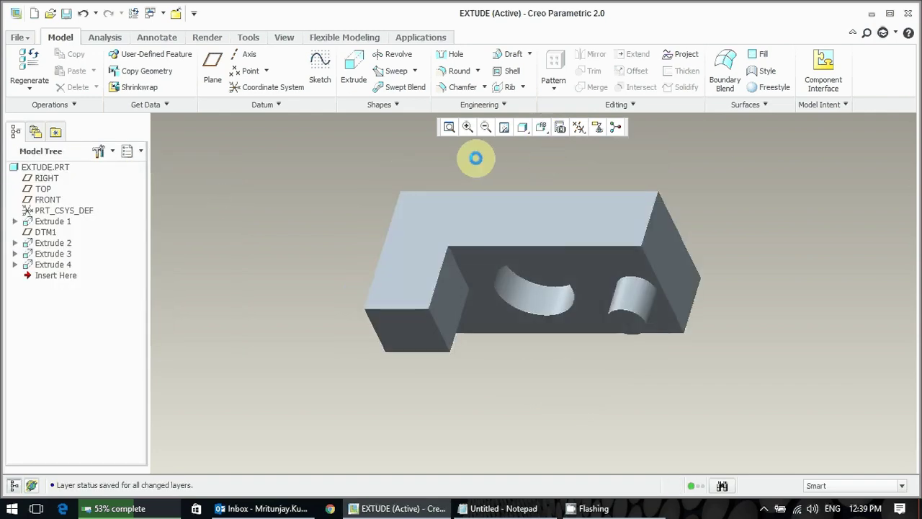